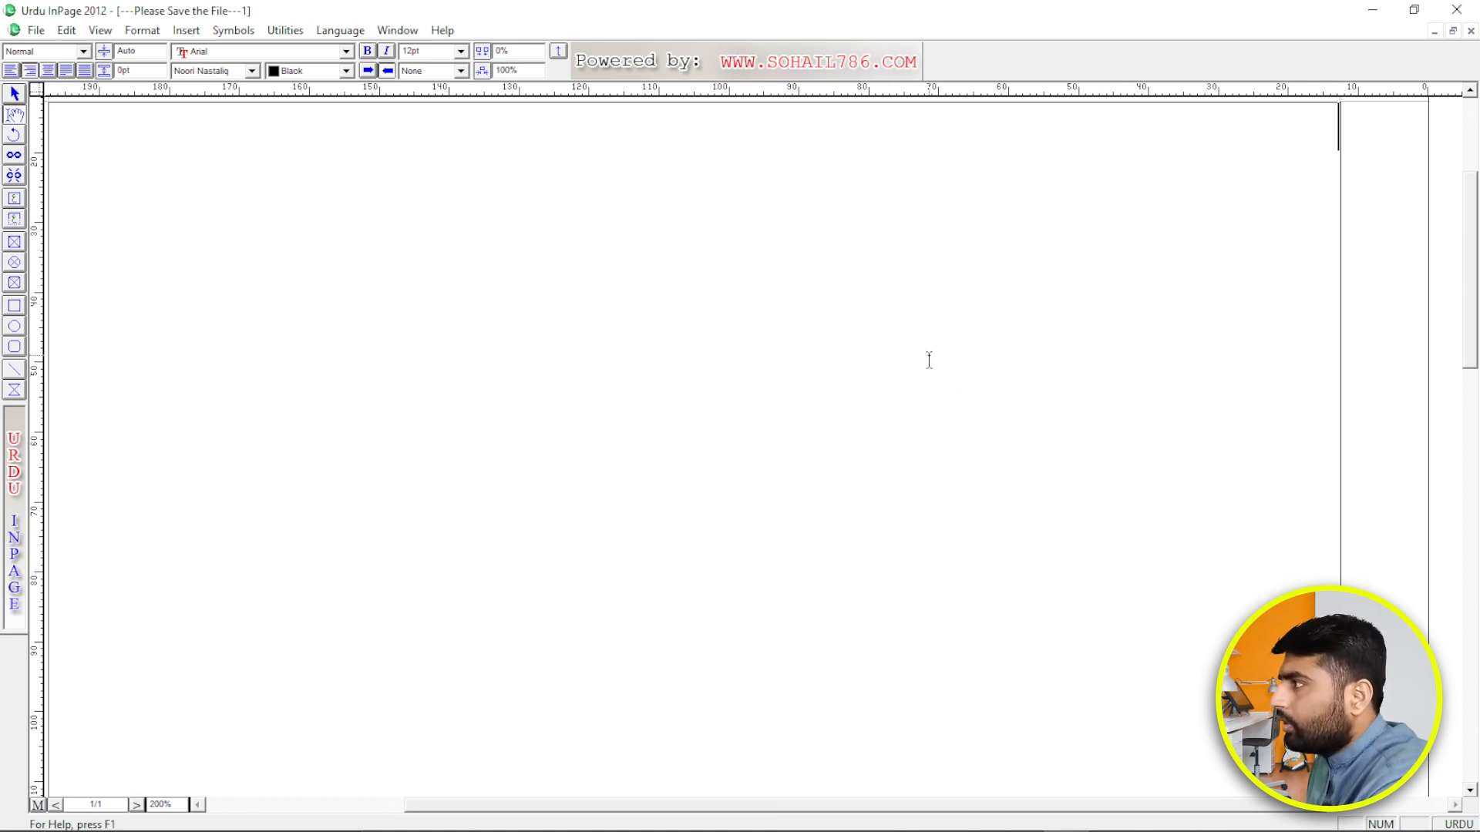
Write the heading "فوٹو شاپ میں اردو لانے کا طریقہ" on the first line of the blank page.
text(فوٹو شاپ میں اردو لانے کا طریقہ)
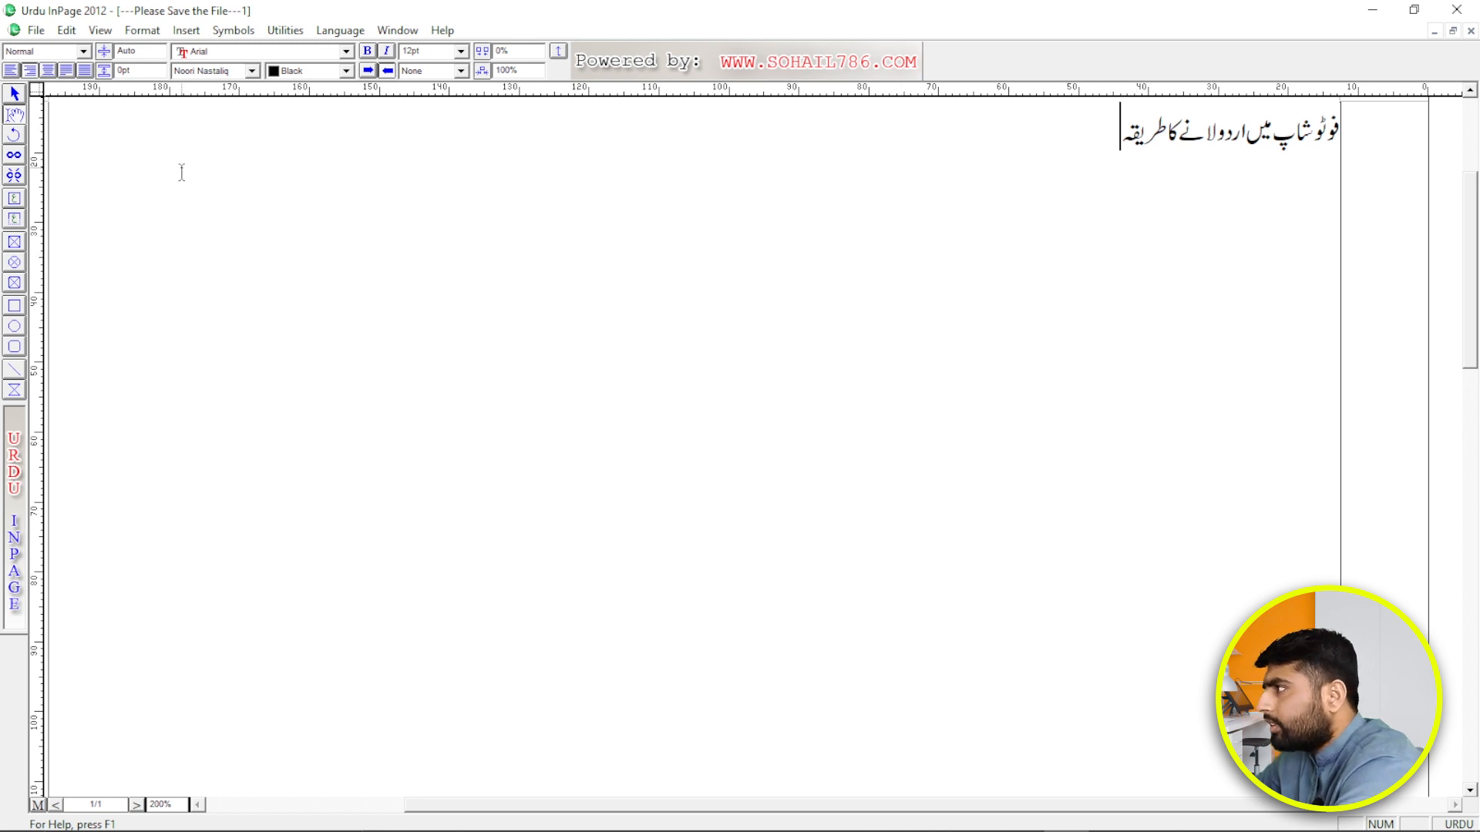
Export page 1 to the Desktop as an Encapsulated PostScript picture named "urdu file".
click(39, 32)
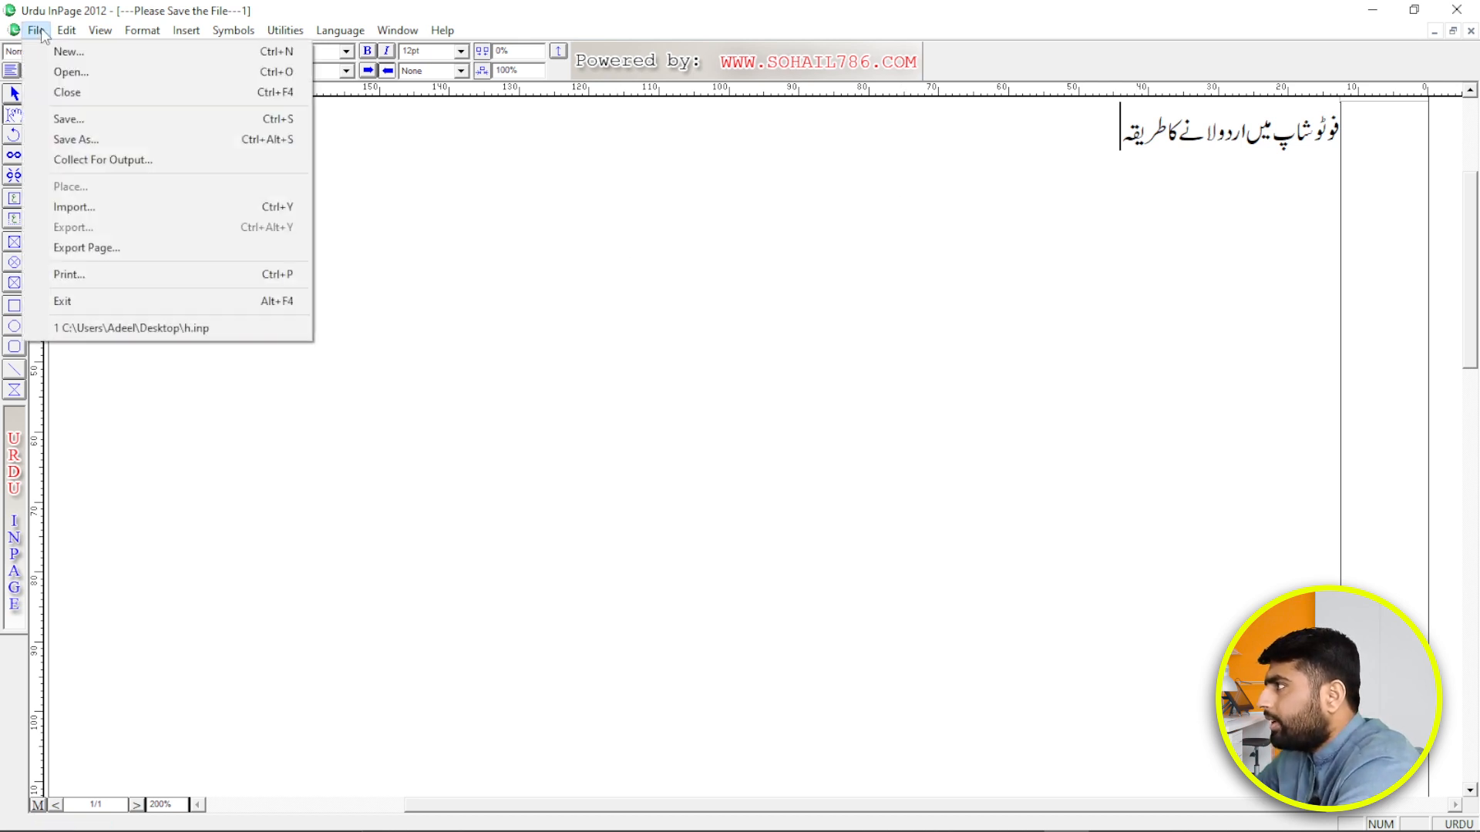
click(101, 251)
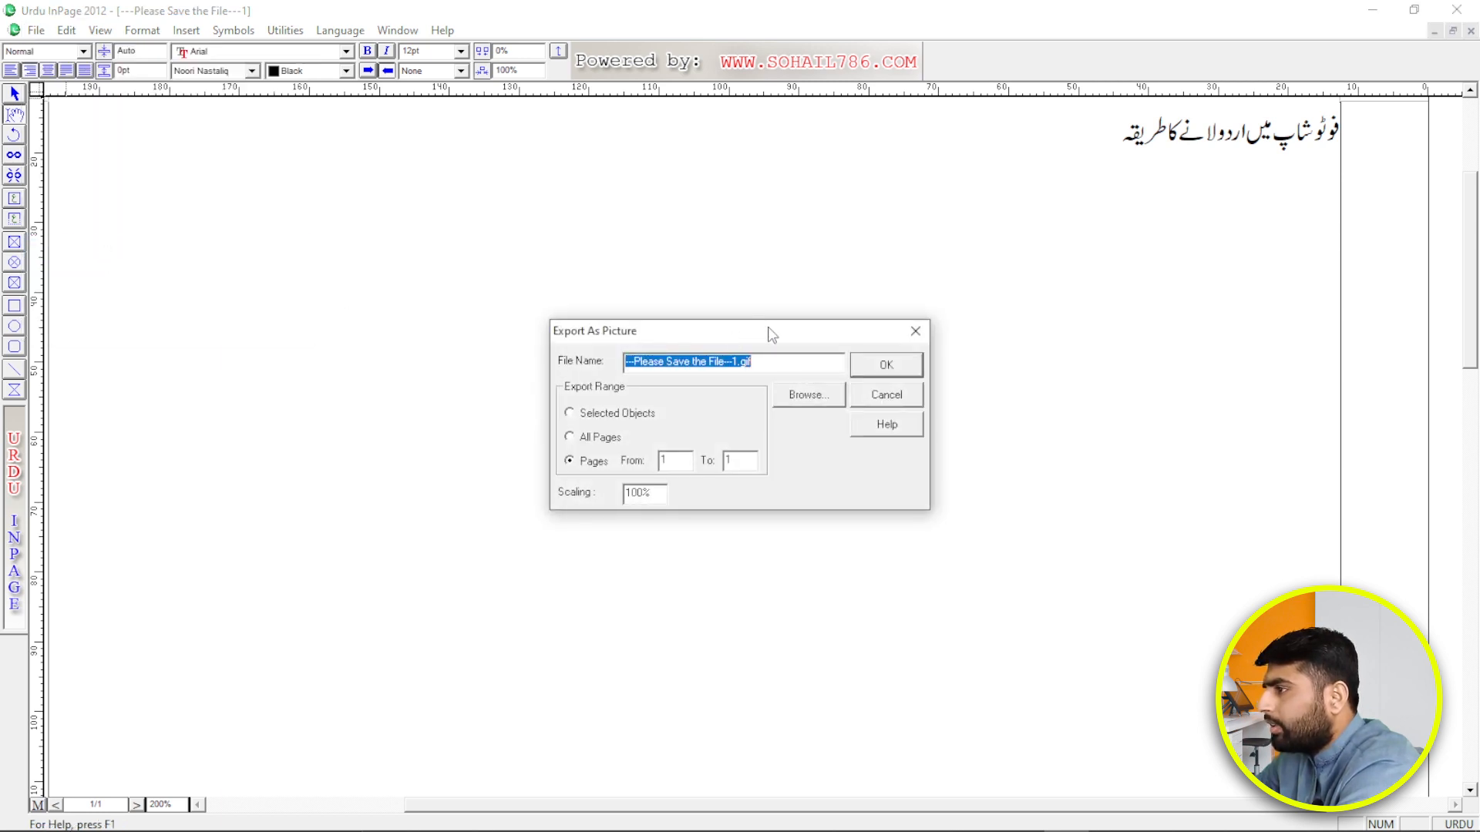
click(822, 402)
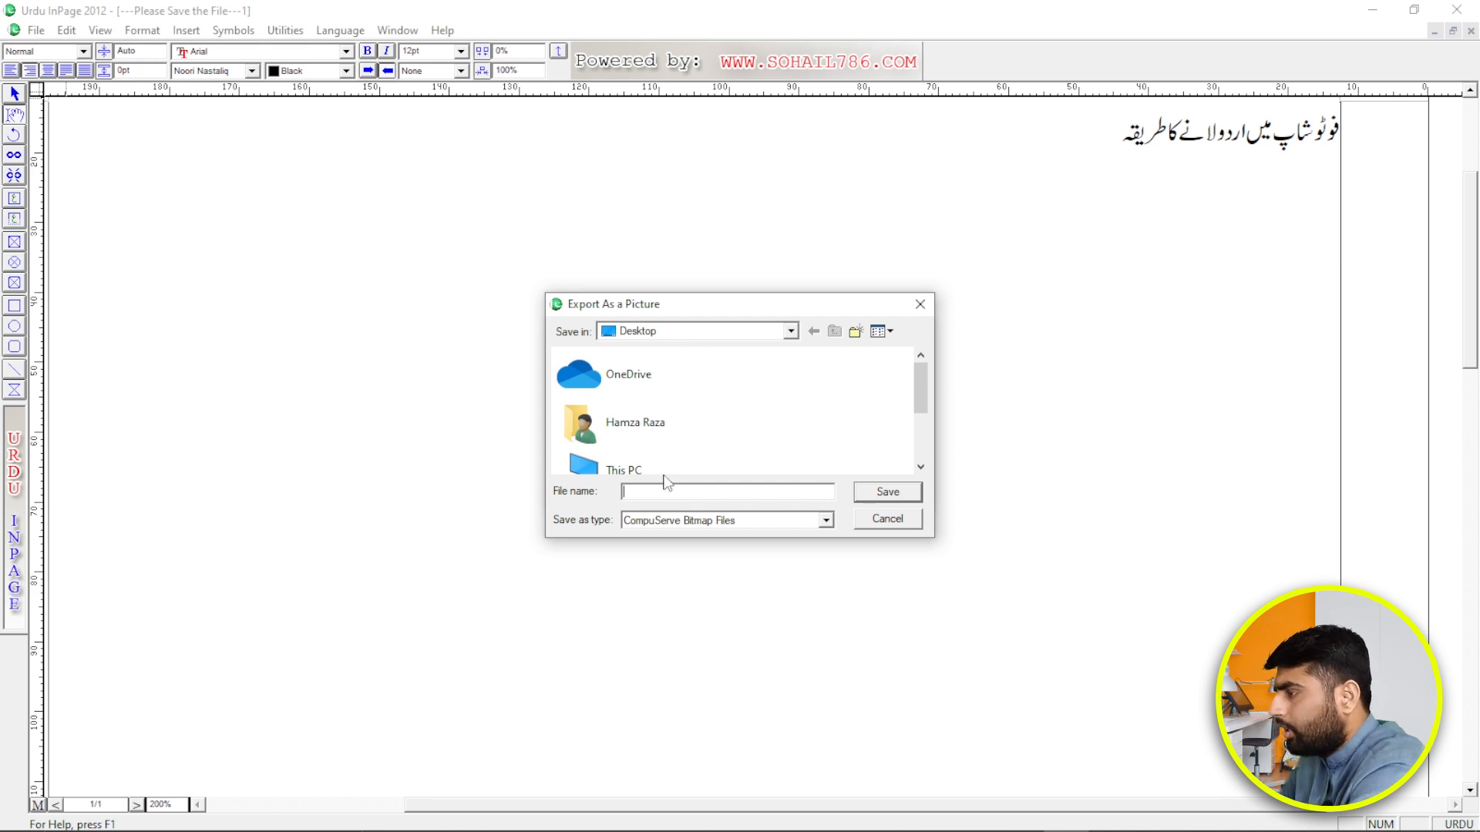
text(urdu file)
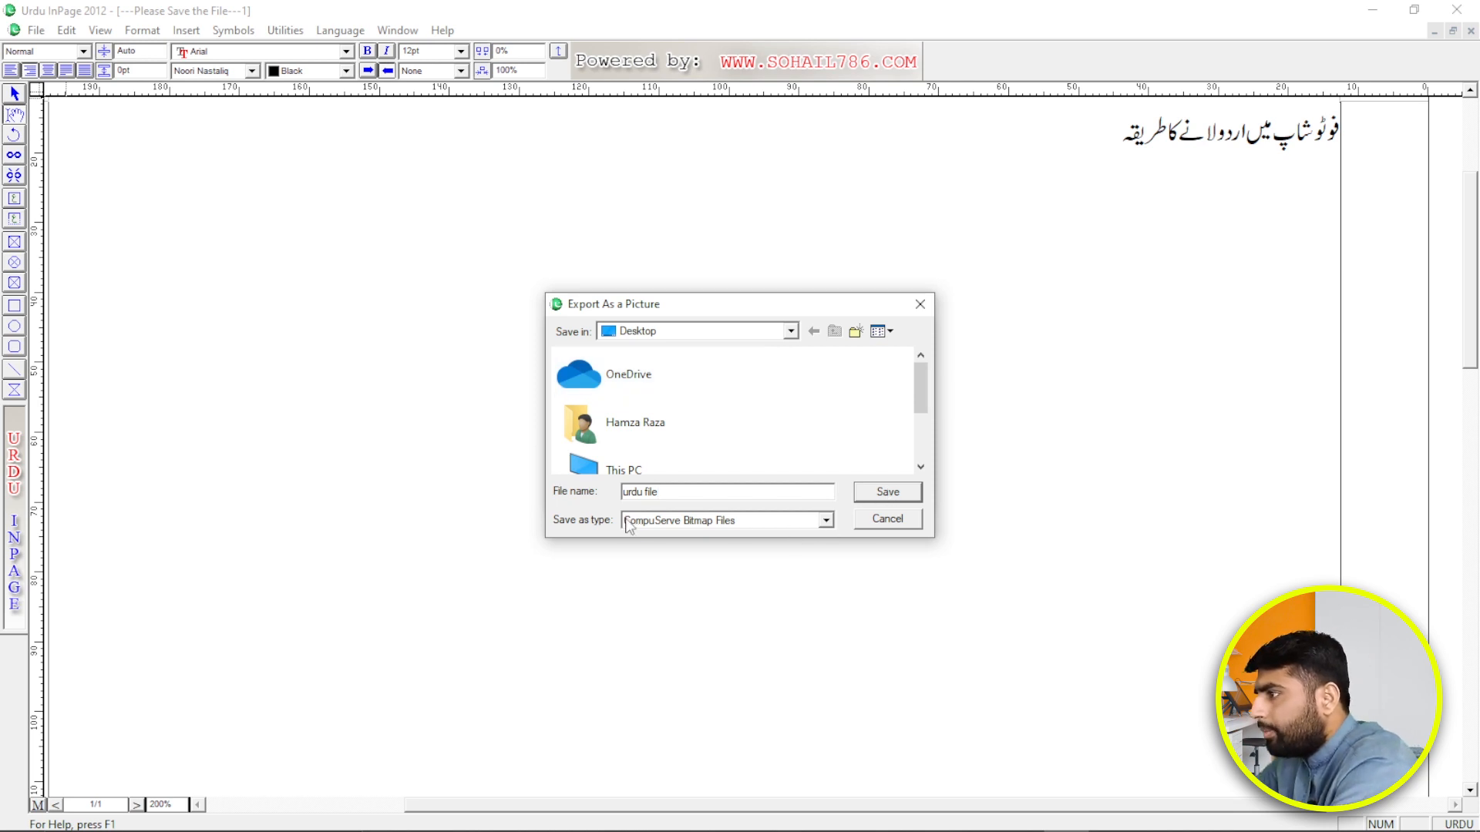
click(825, 521)
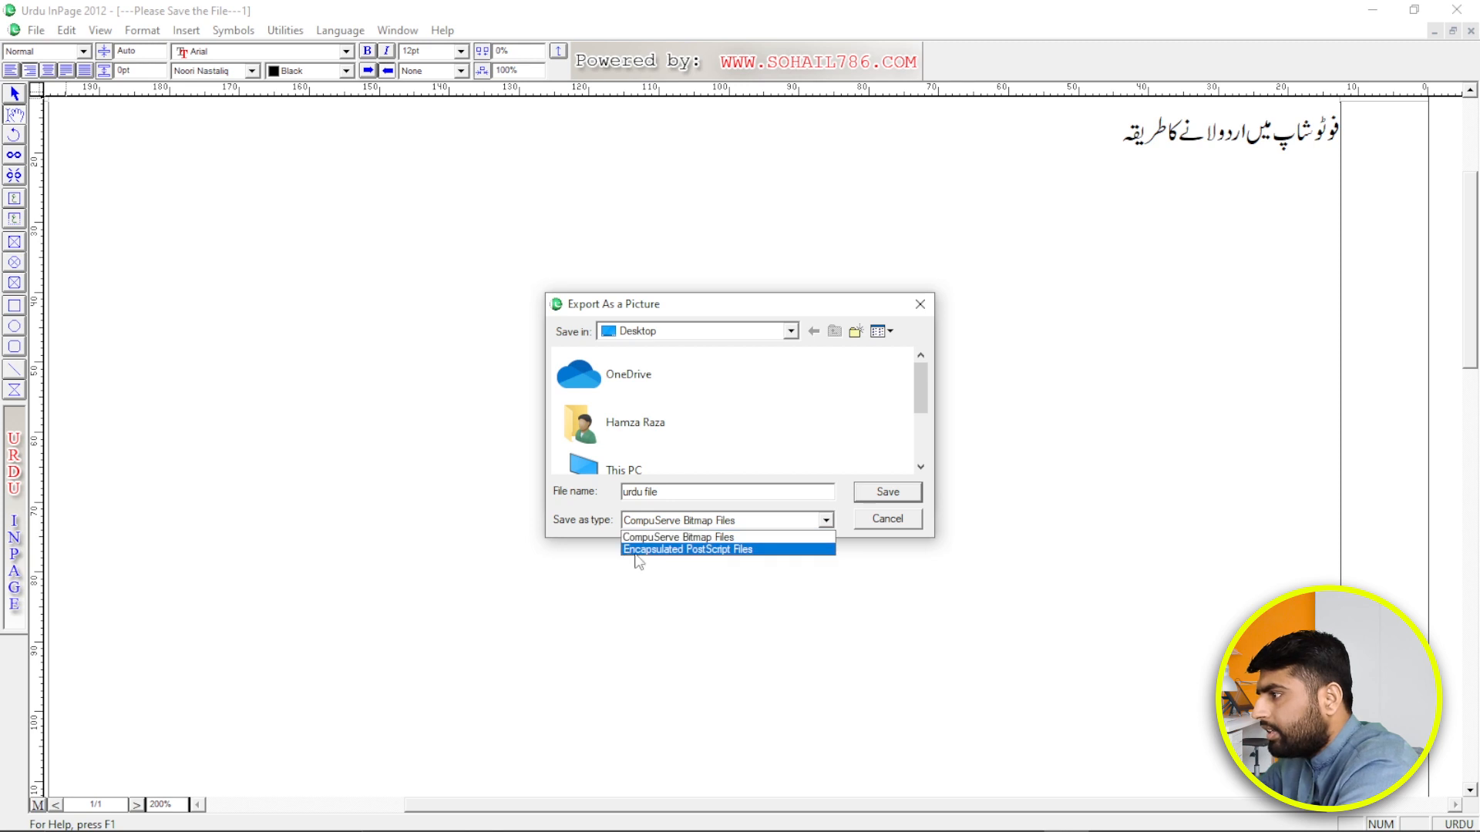
click(742, 550)
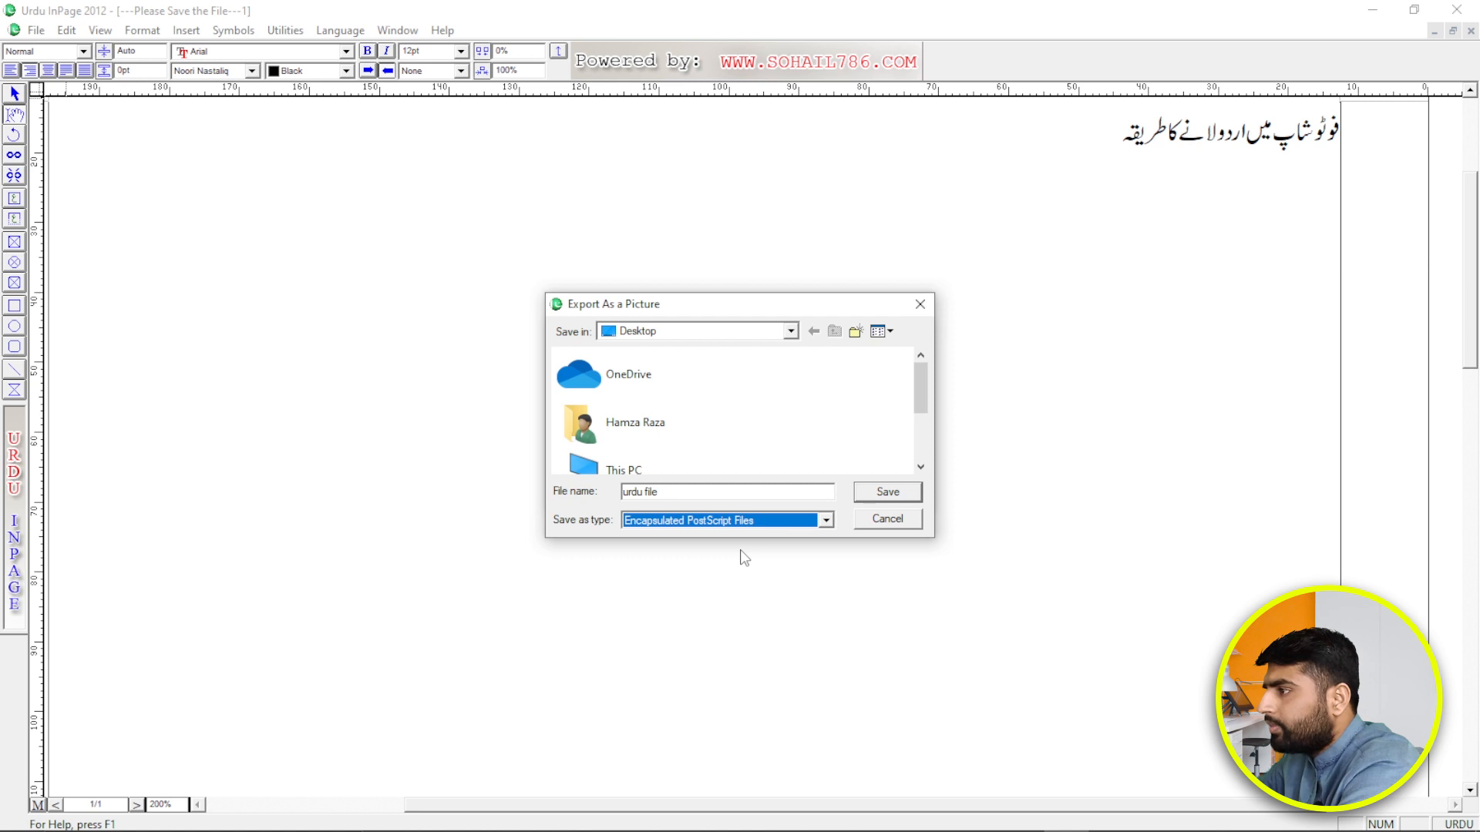
click(888, 493)
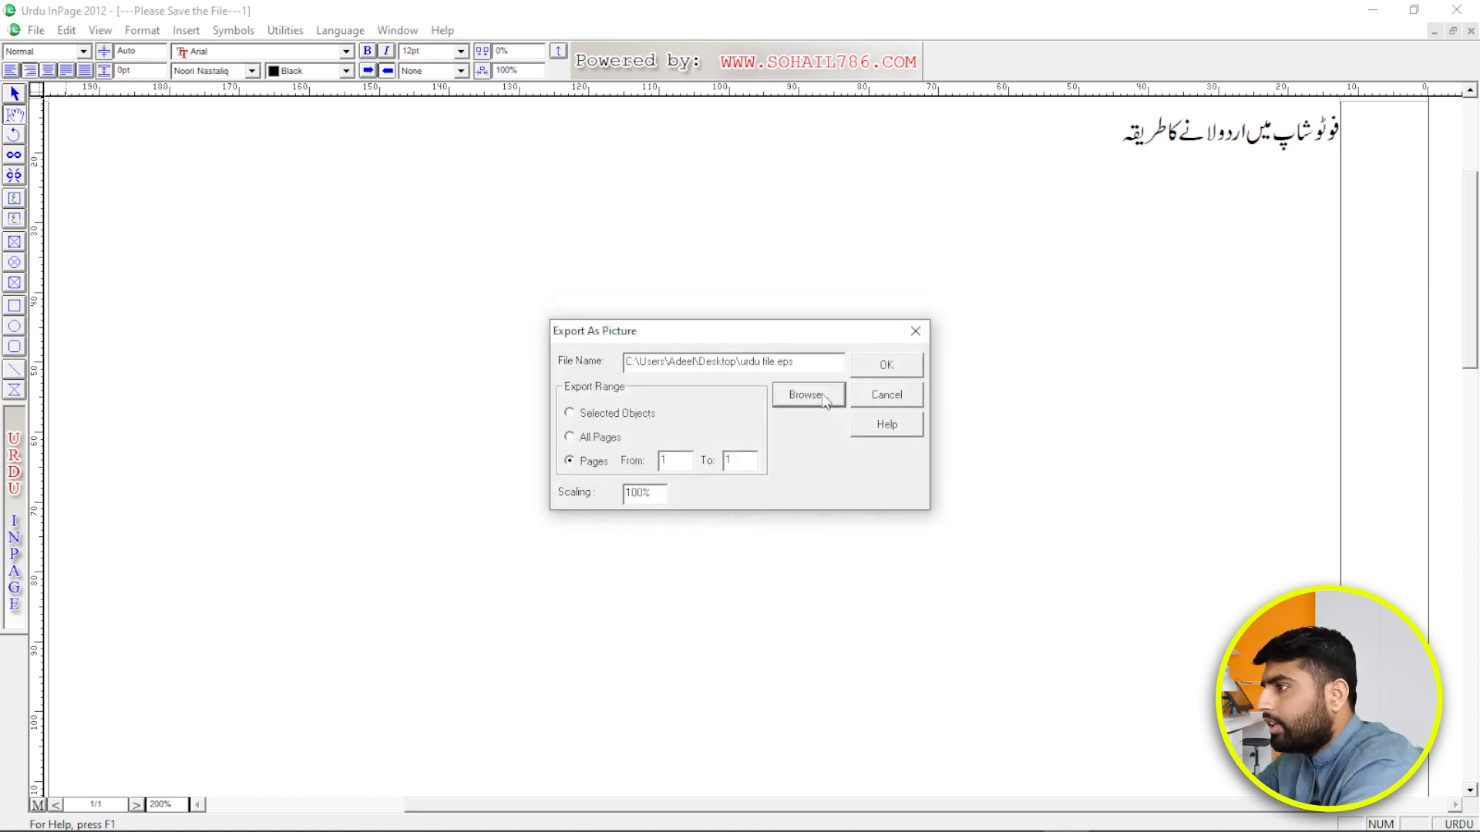
click(888, 369)
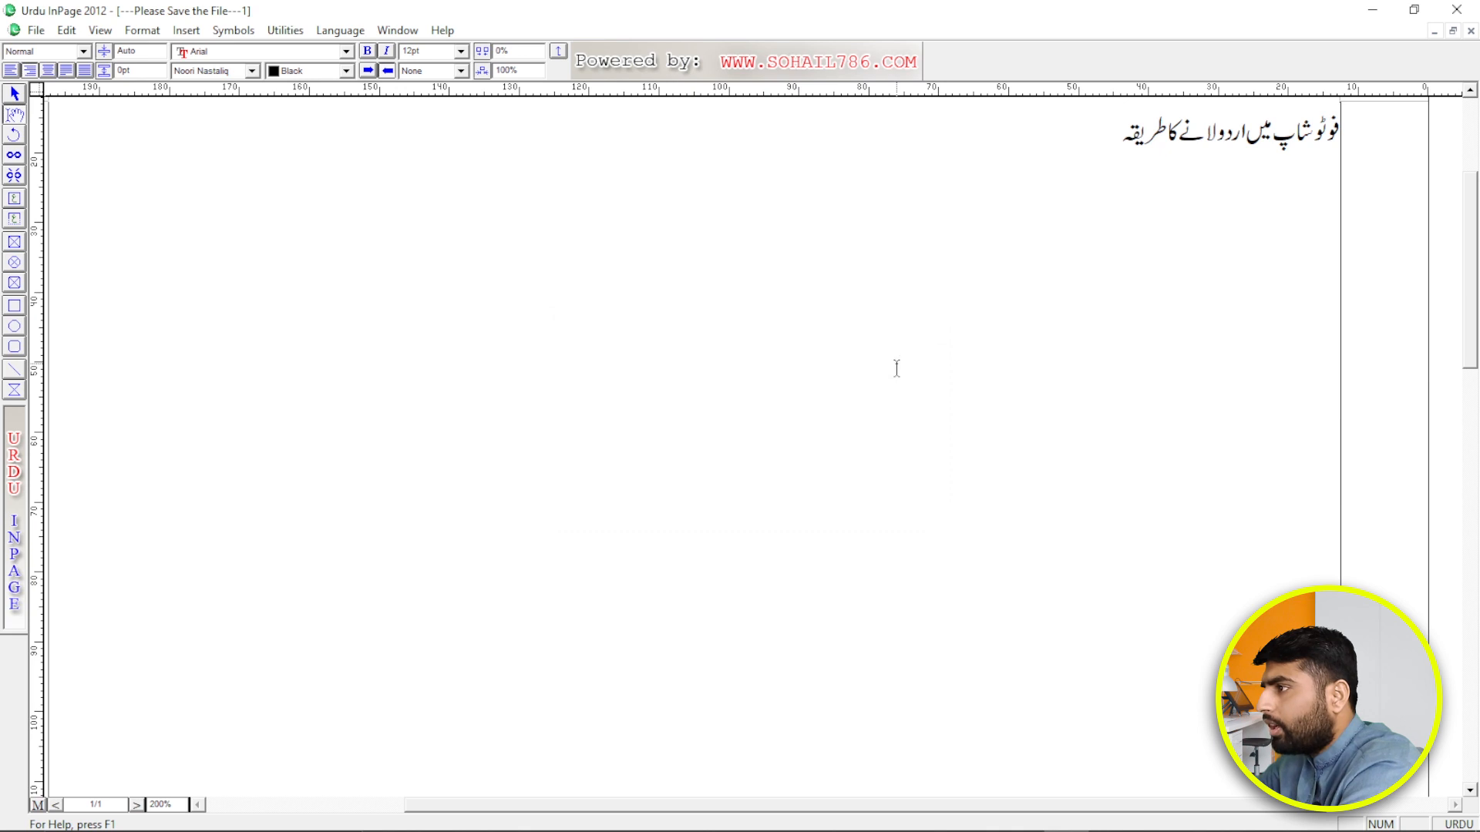
Switch to Photoshop and open urdu file.eps, rasterizing it at 300 pixels/inch in CMYK Color mode.
click(1372, 10)
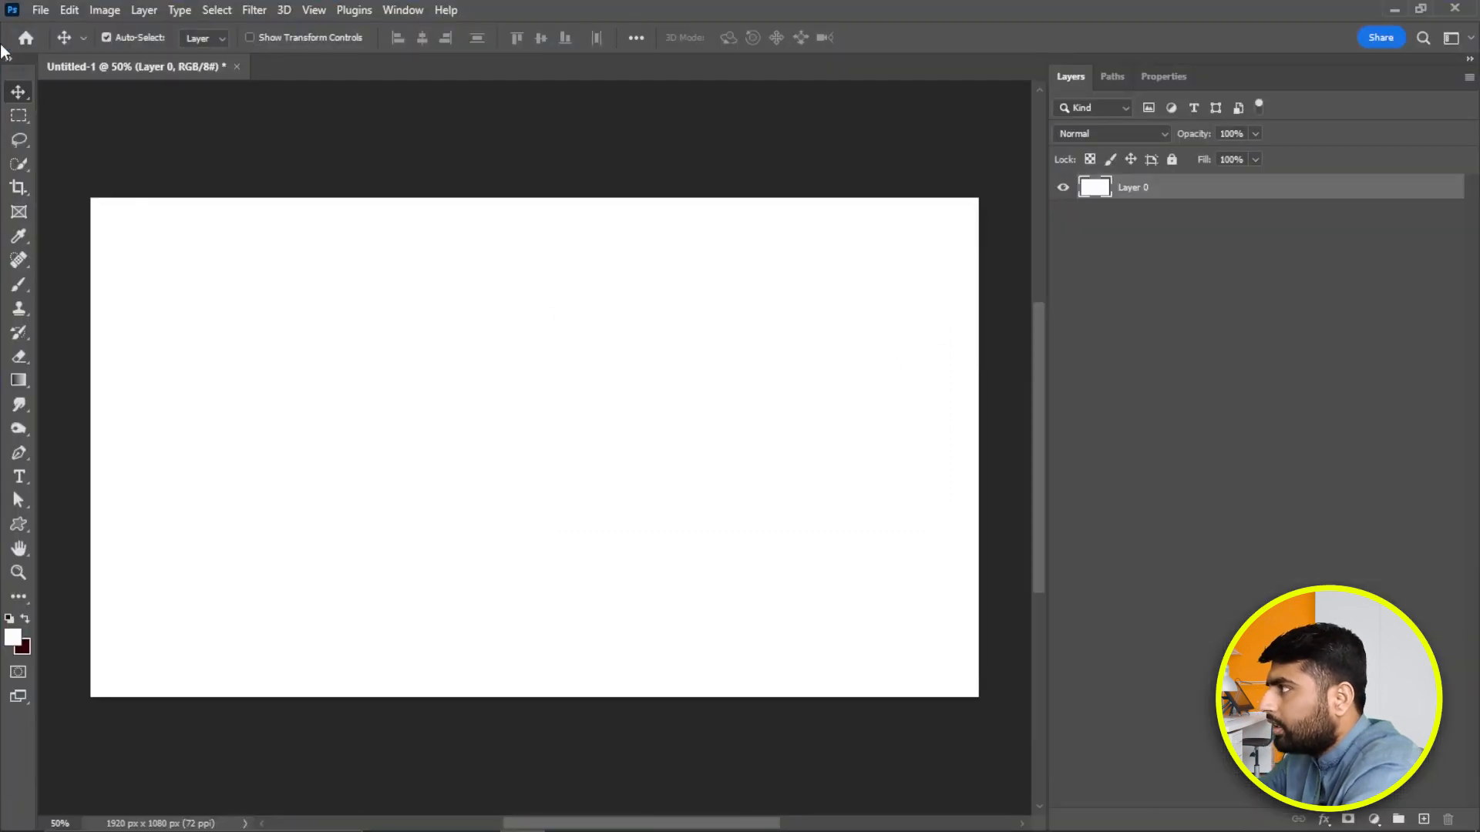
click(41, 11)
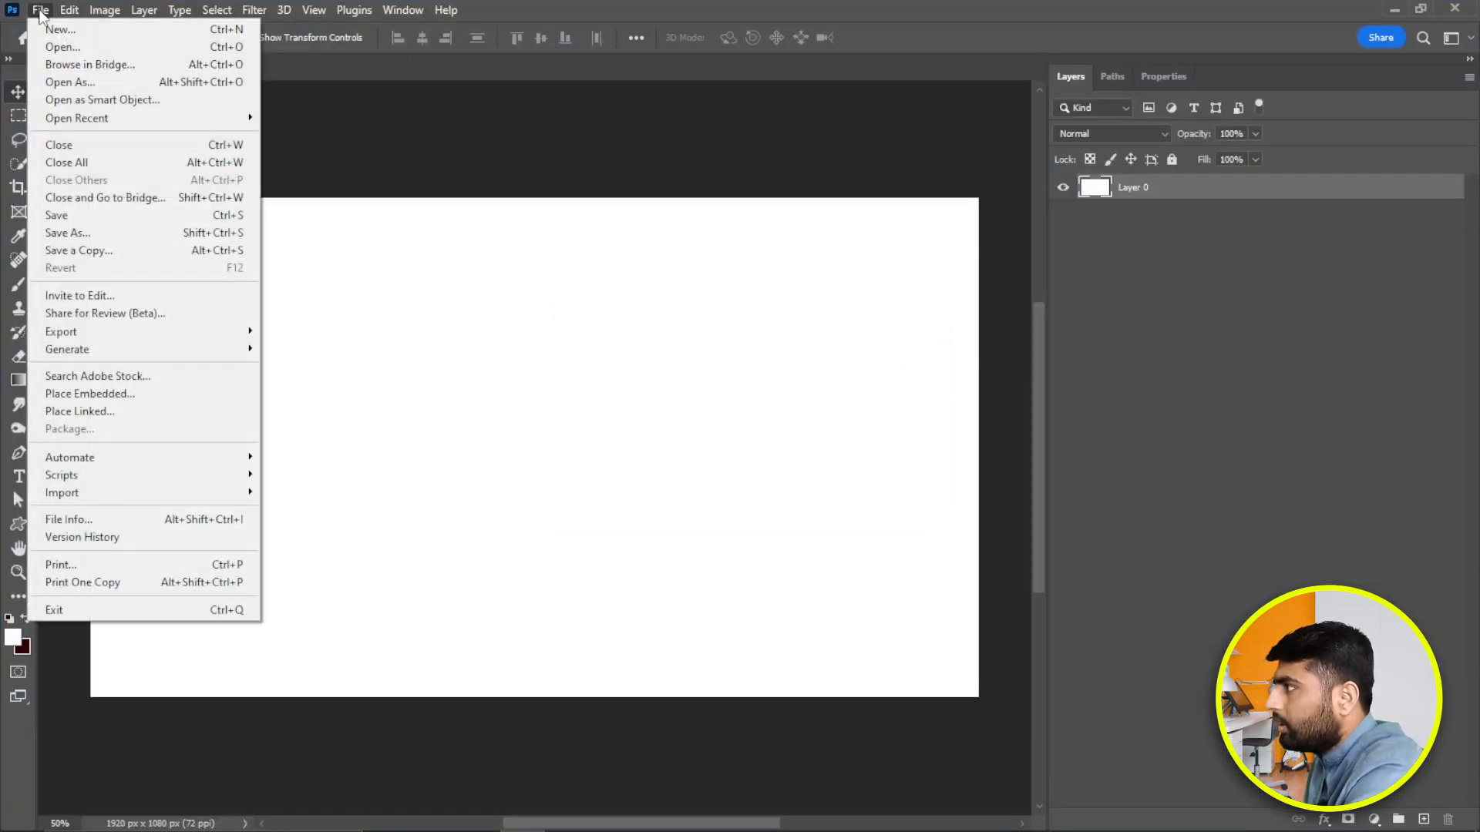
click(68, 44)
click(424, 177)
double_click(424, 177)
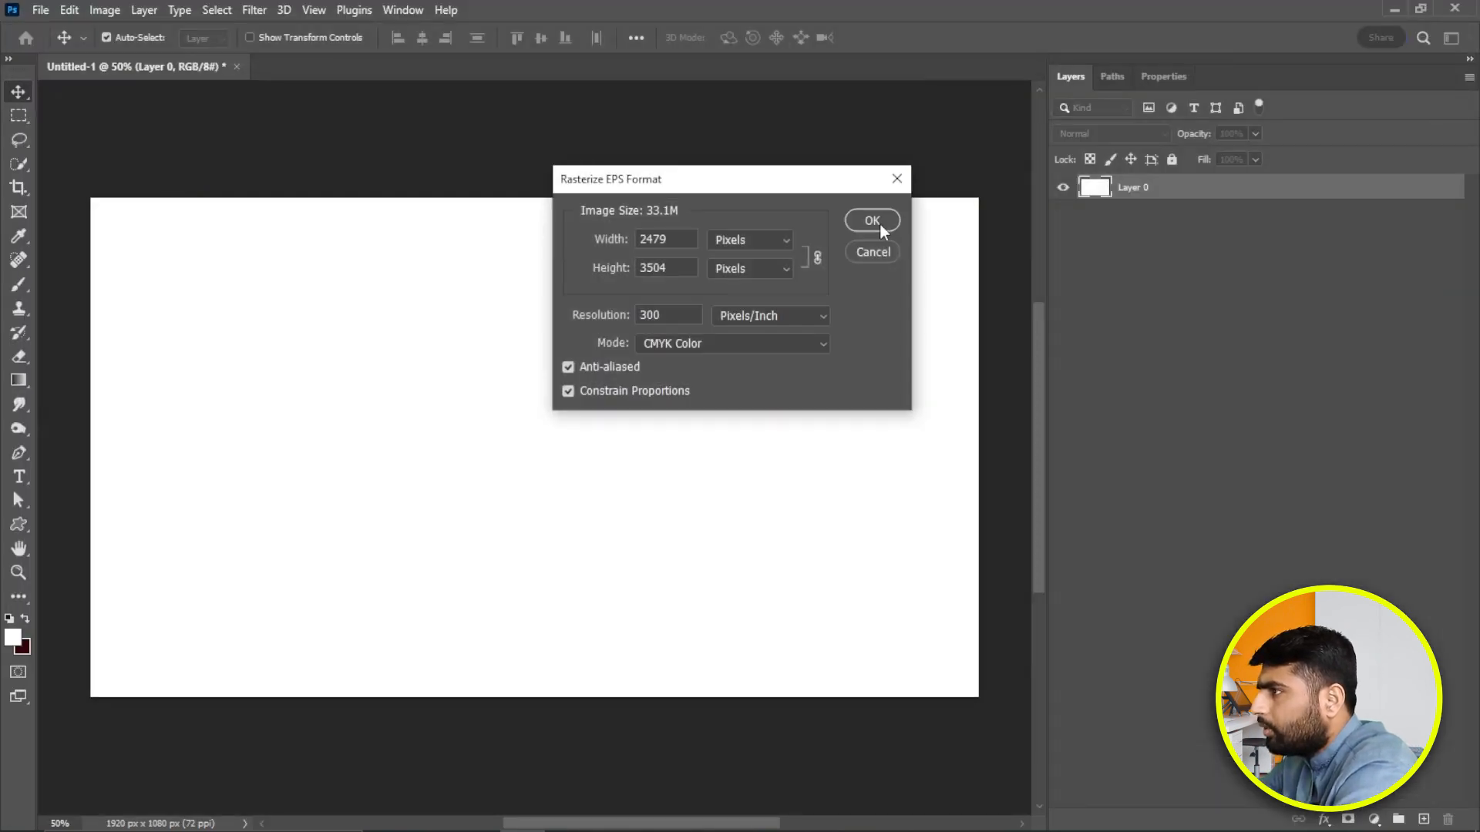
click(878, 220)
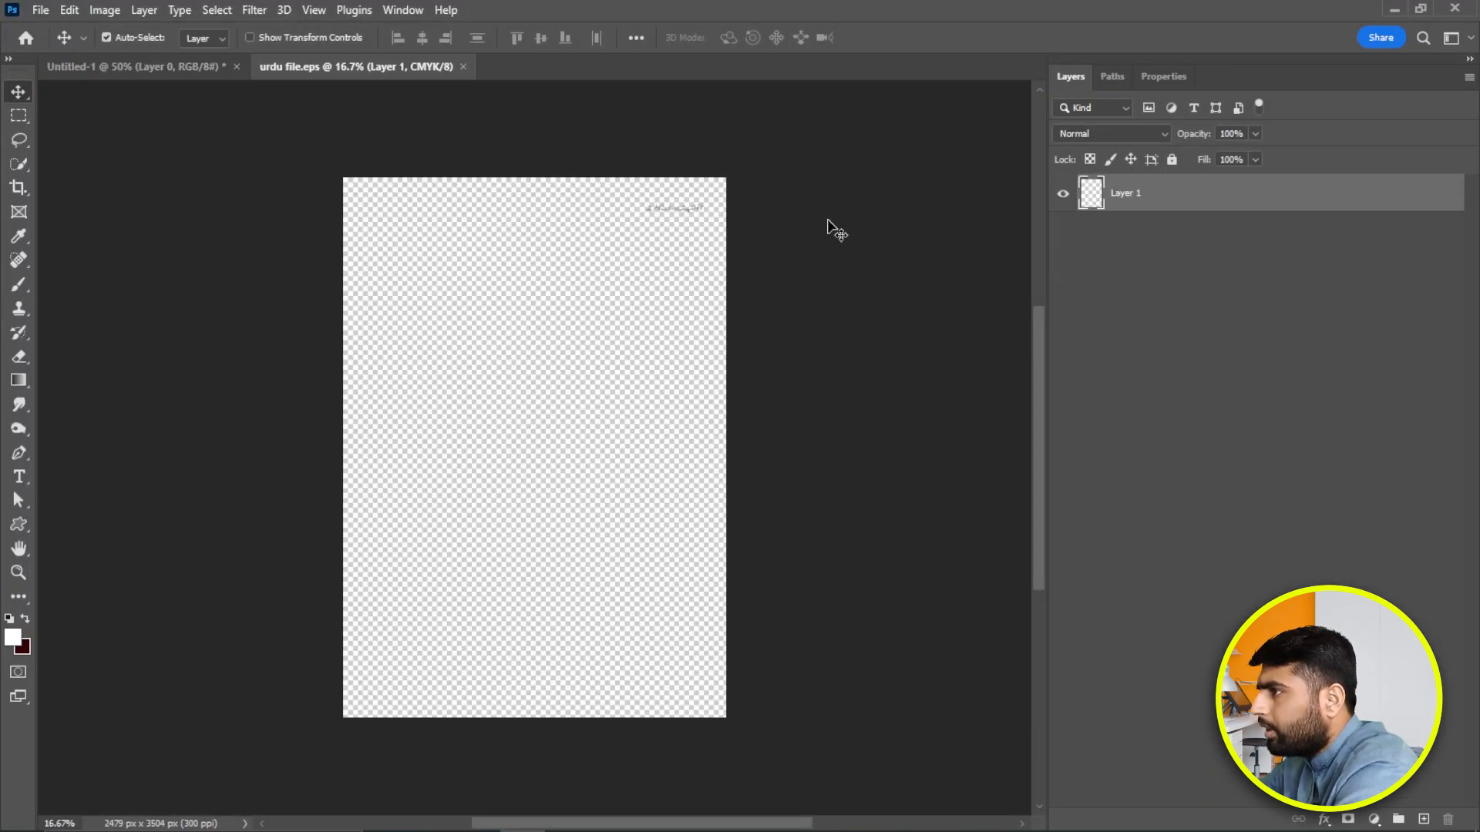
Select the Urdu text in urdu file.eps and bring it into the Untitled-1 document as a new layer.
drag(625, 191, 503, 389)
click(25, 117)
key(v)
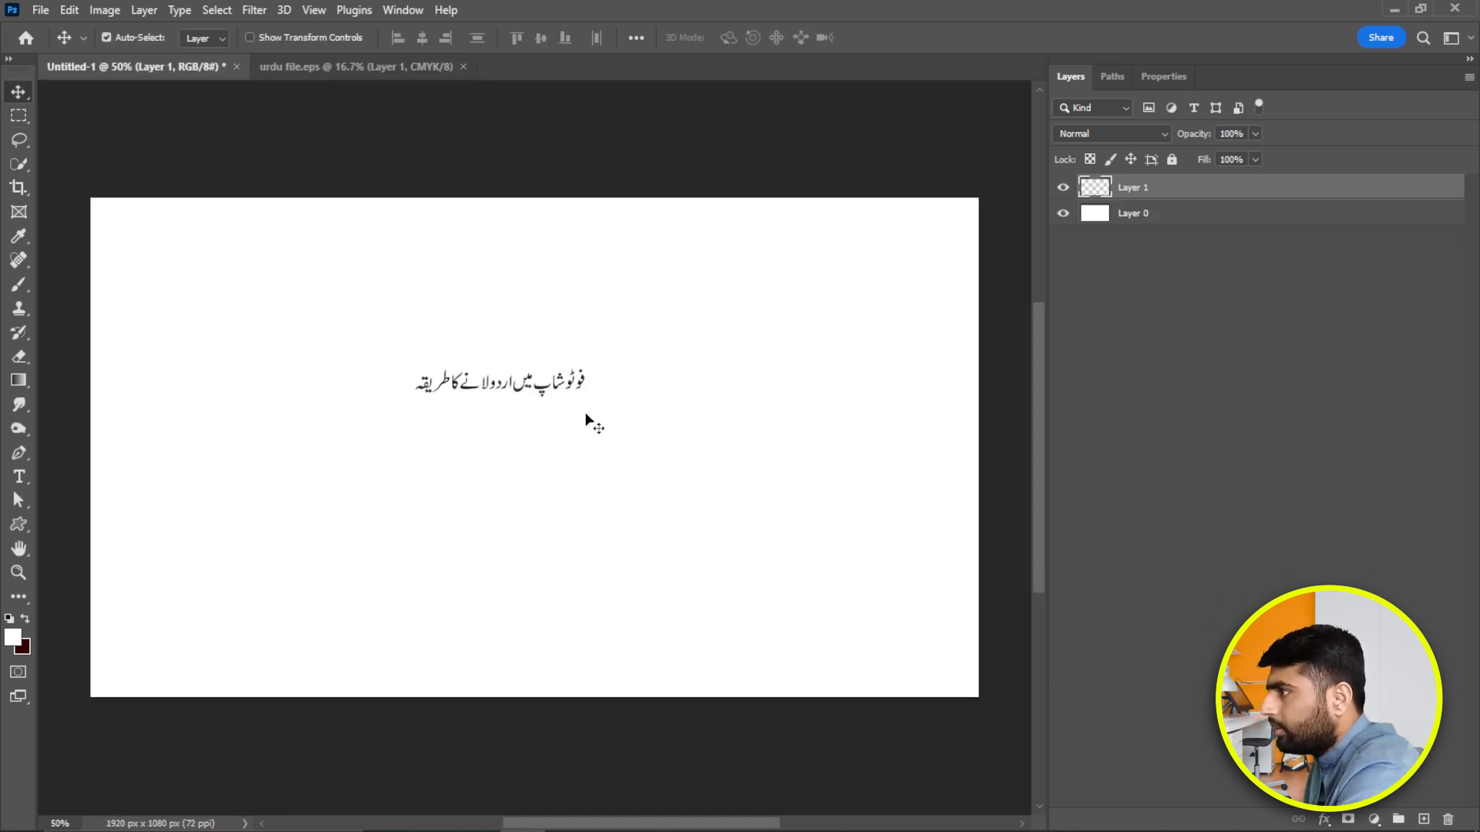
Enlarge the Urdu text with Free Transform until it spans most of the canvas width.
key(ctrl+t)
drag(584, 367, 838, 261)
drag(420, 392, 216, 495)
key(Return)
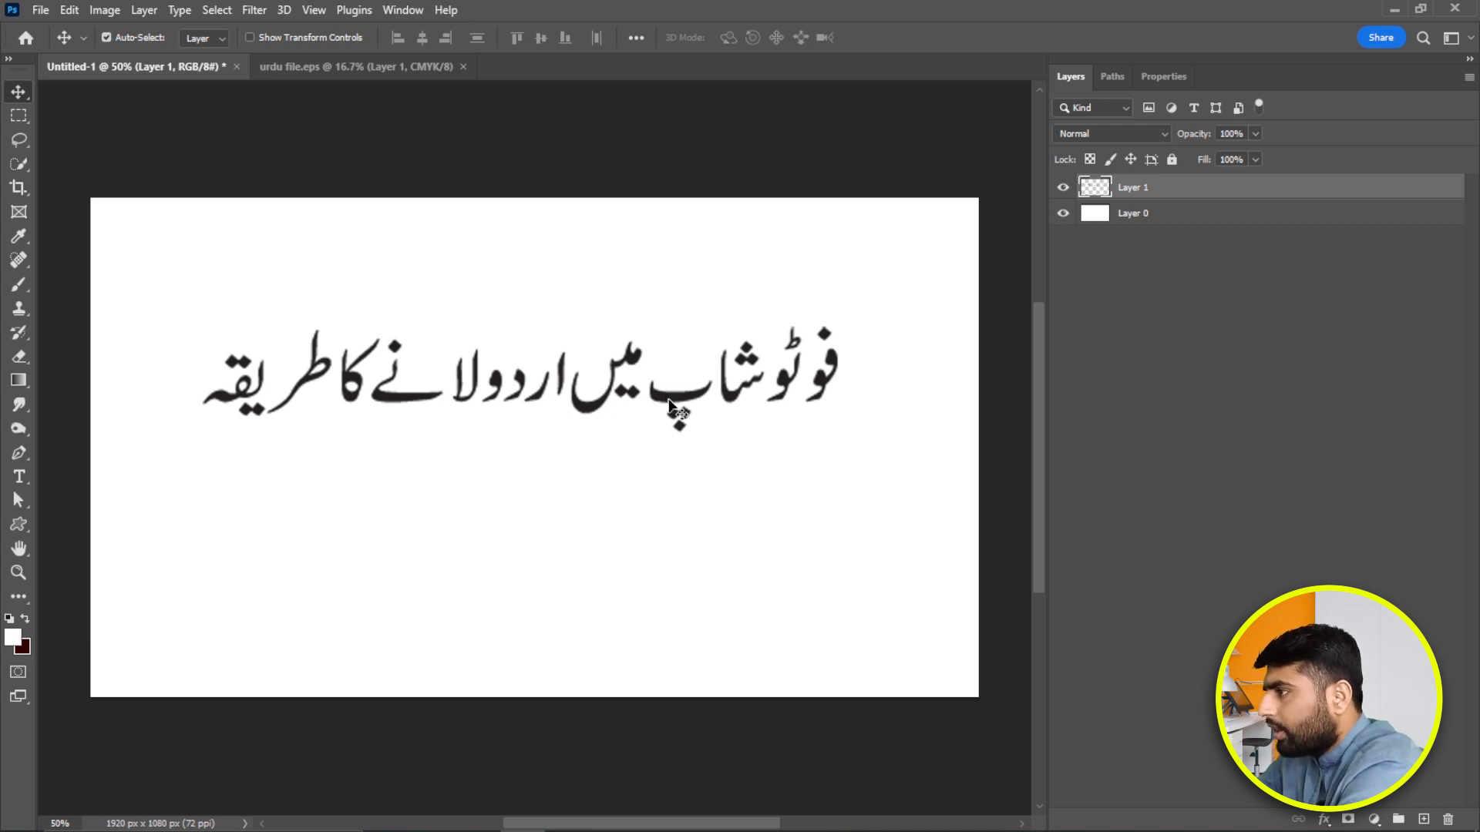
Choose an orange foreground colour and fill the background layer, Layer 0, with it.
click(1163, 217)
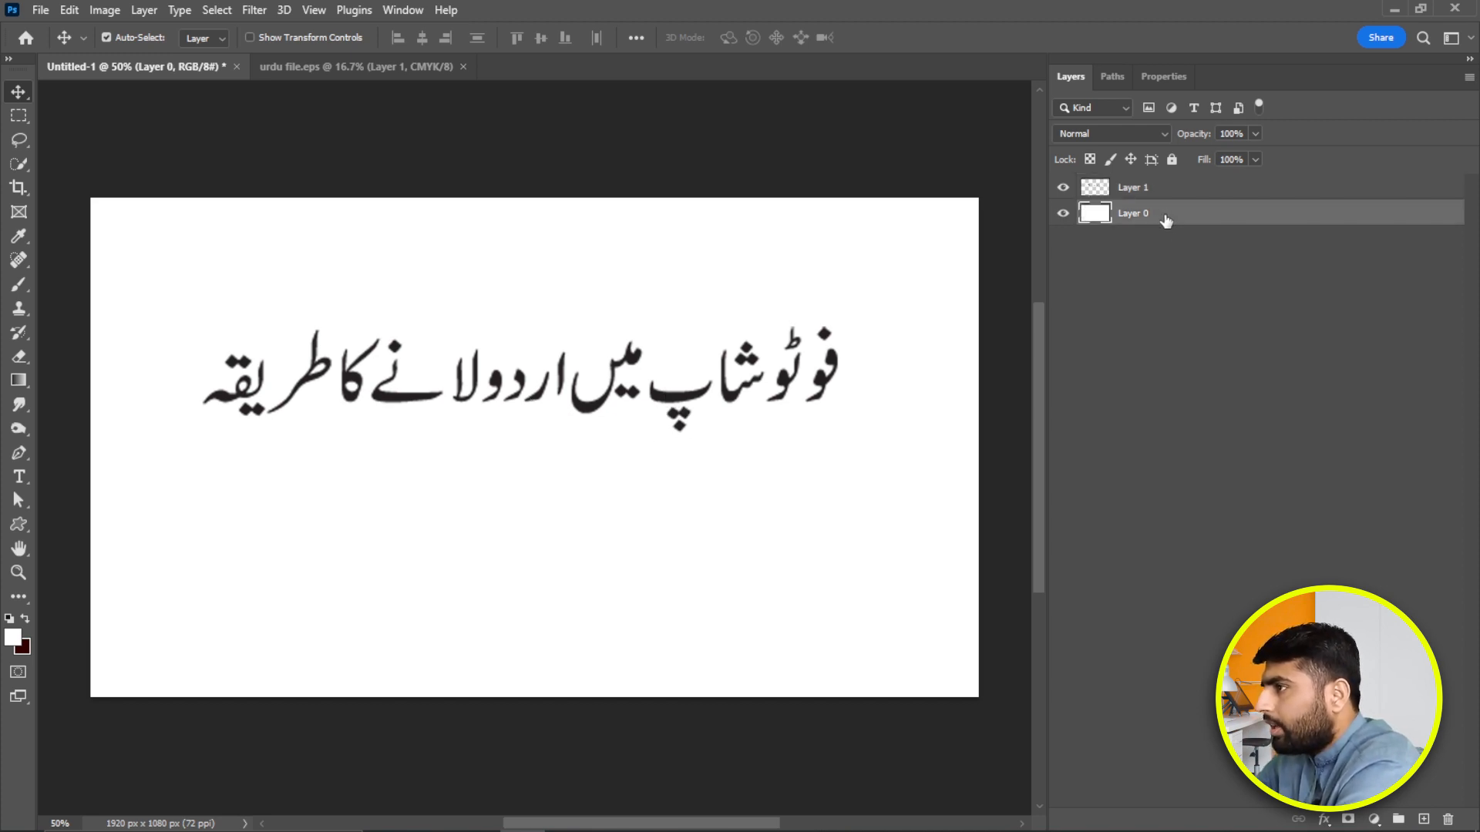
click(12, 637)
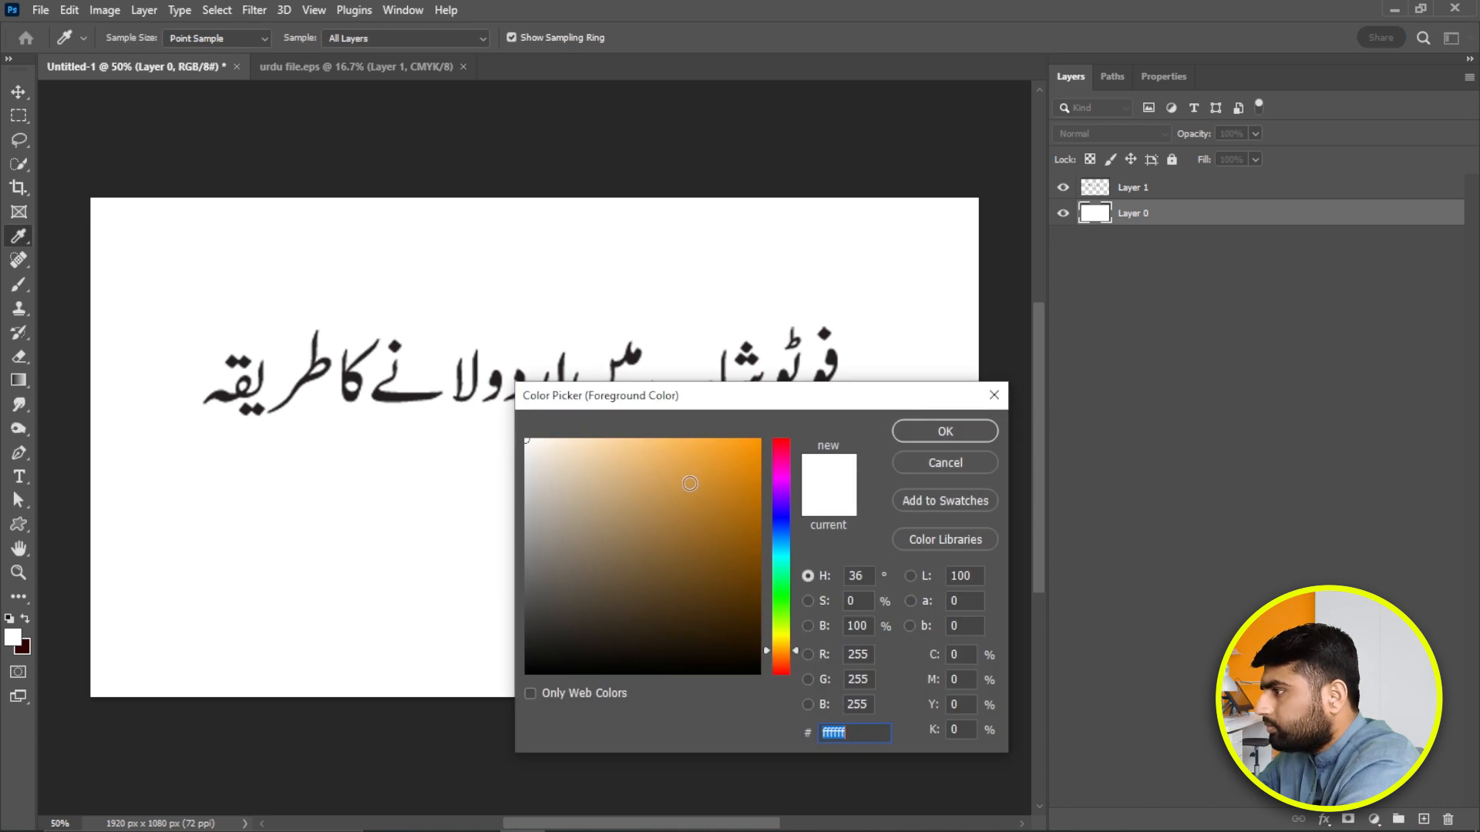
click(690, 483)
click(917, 437)
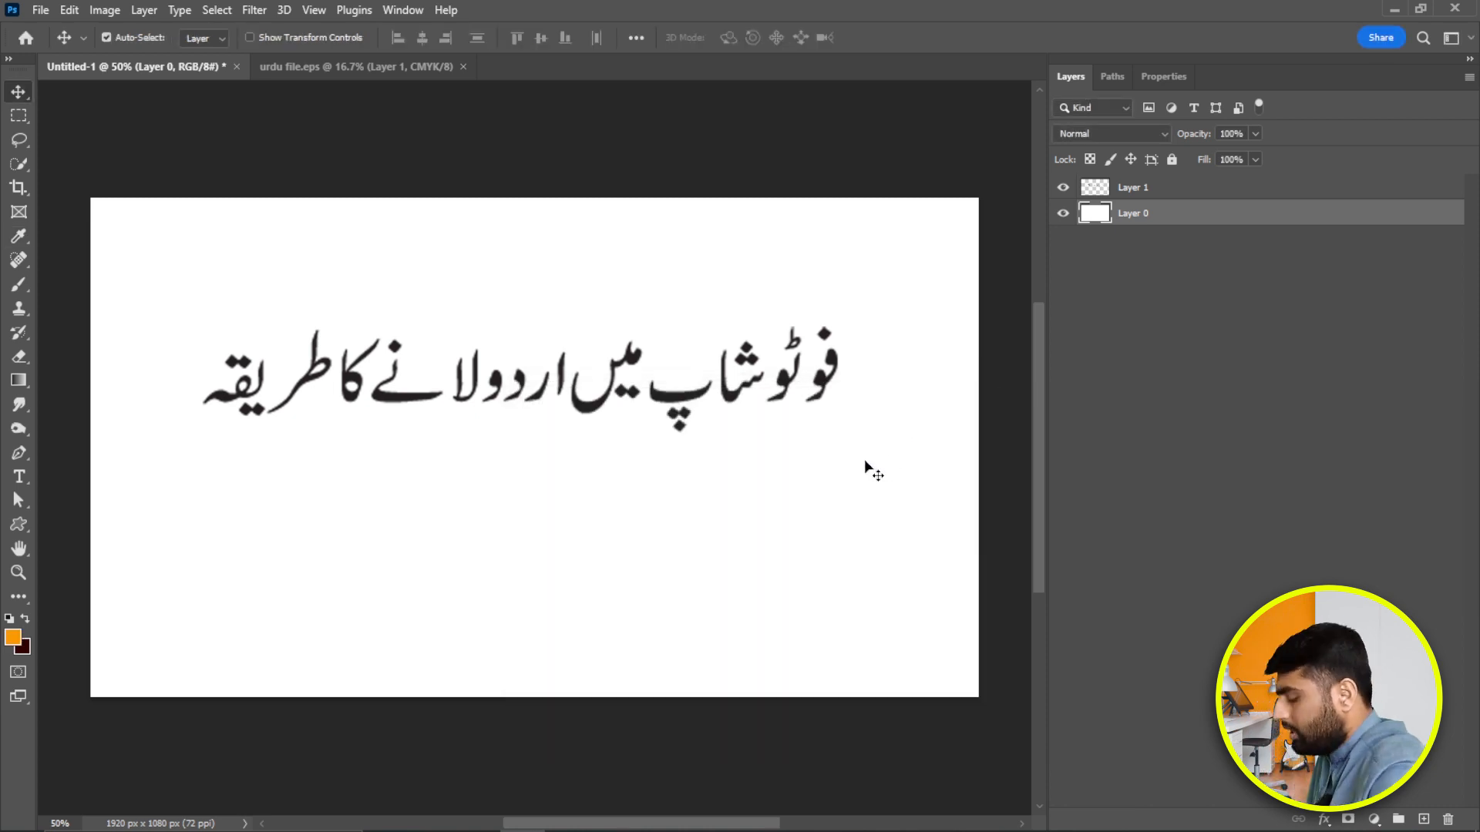
key(ctrl+BackSpace)
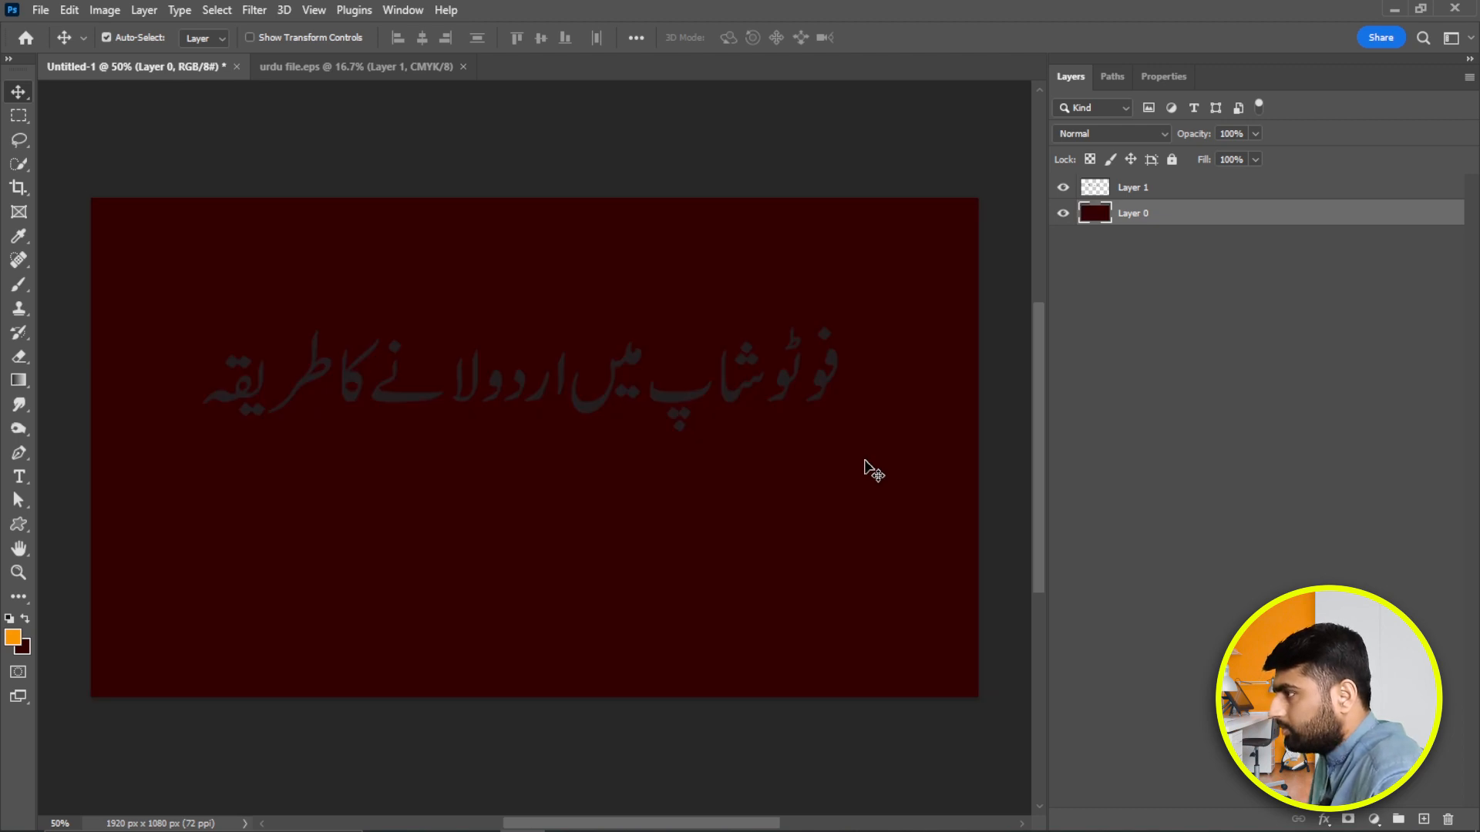
key(alt+BackSpace)
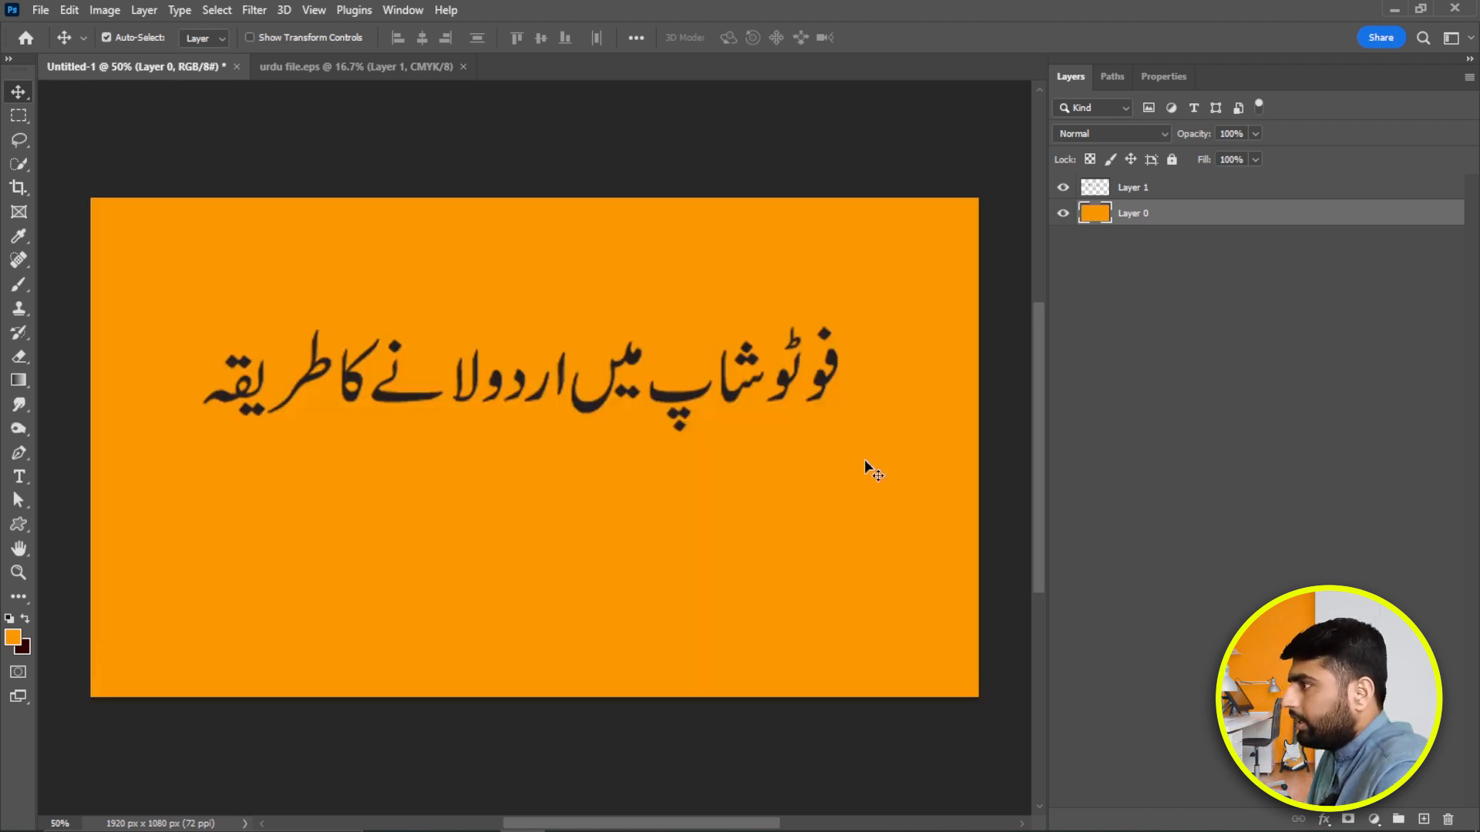
Move the Urdu text slightly down and load the outline of Layer 1 as a selection.
drag(678, 404, 678, 417)
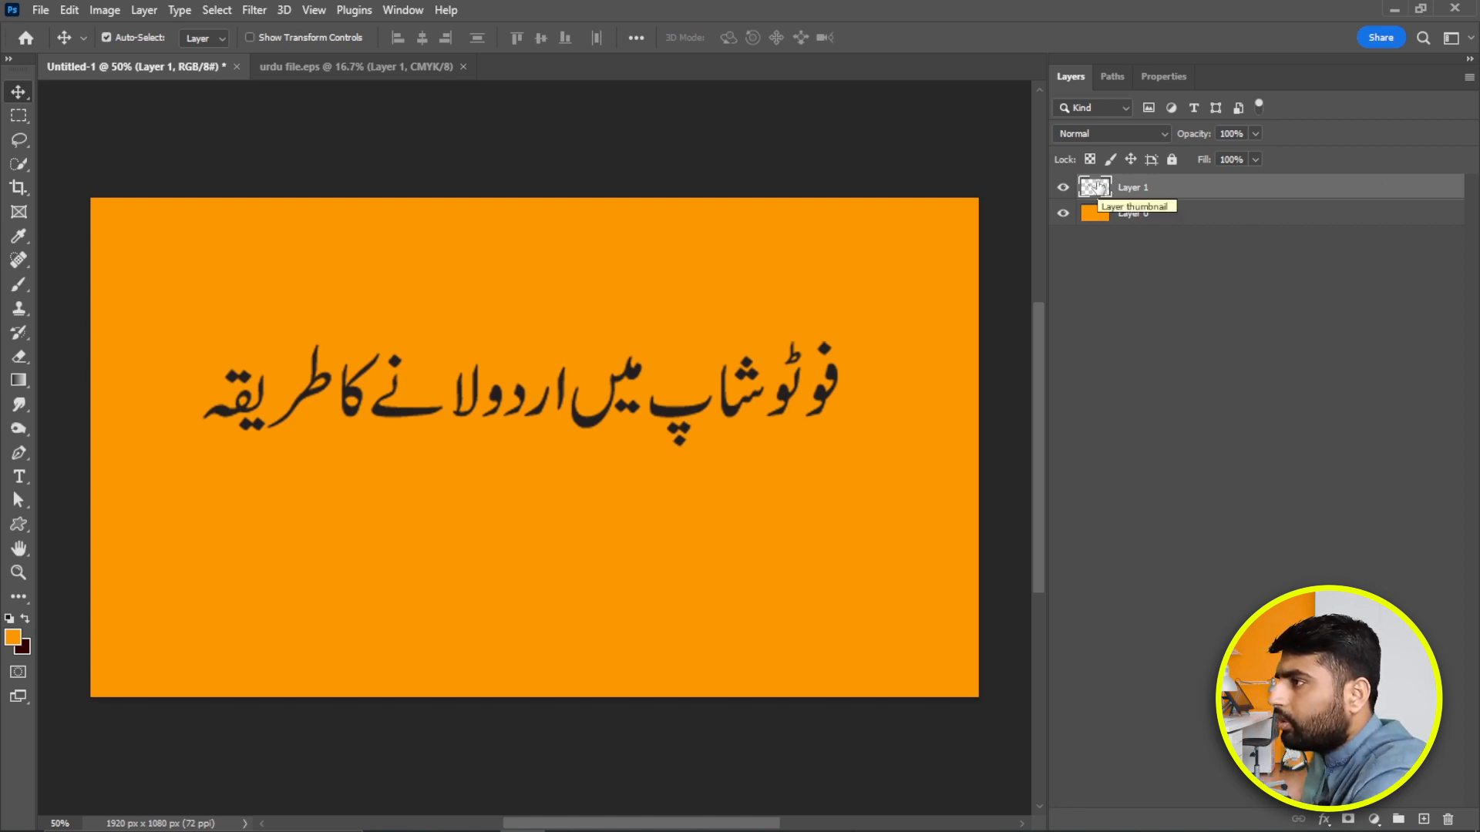
key(ctrl)
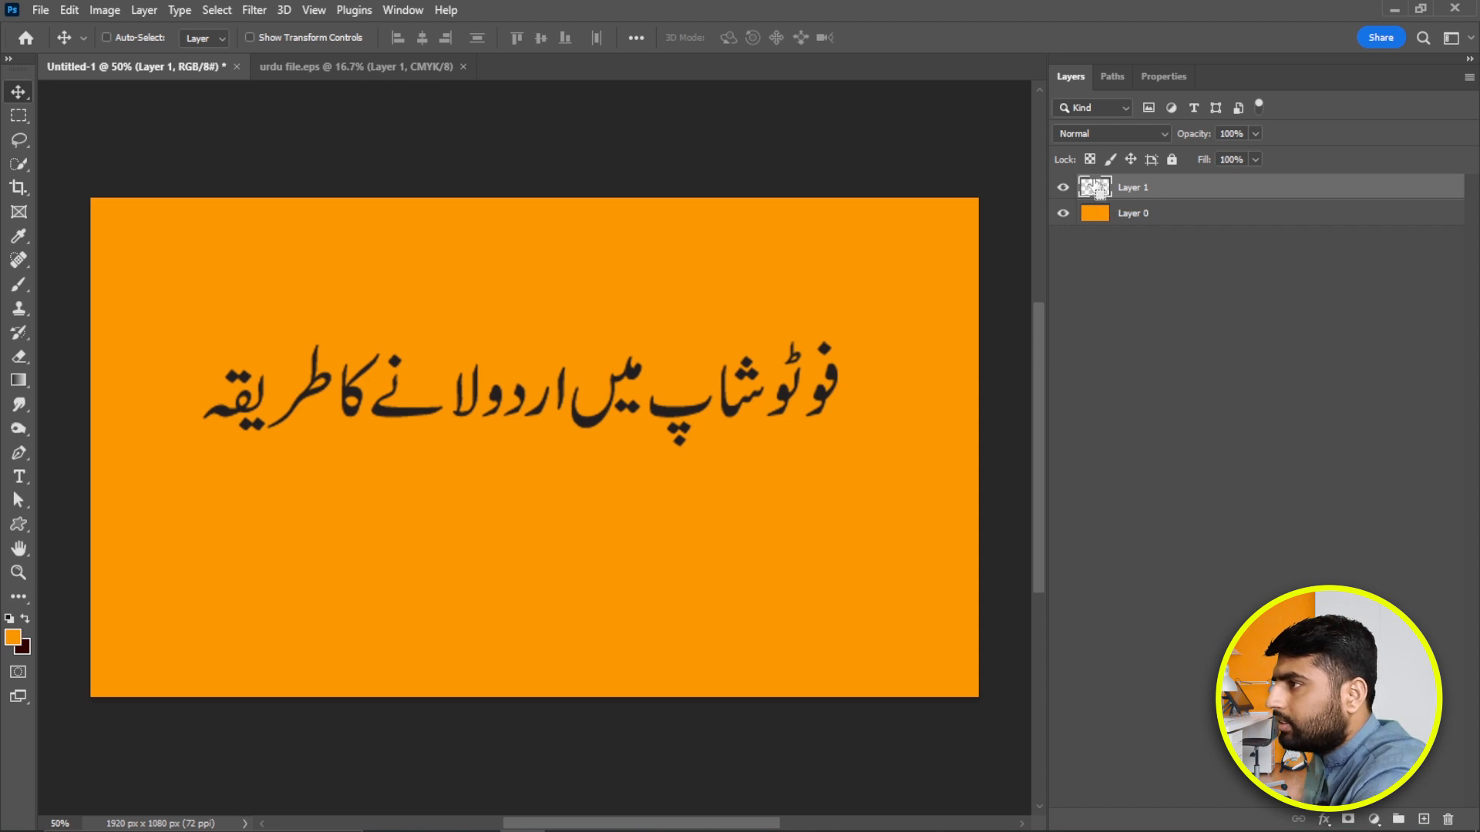
ctrl+click(1098, 189)
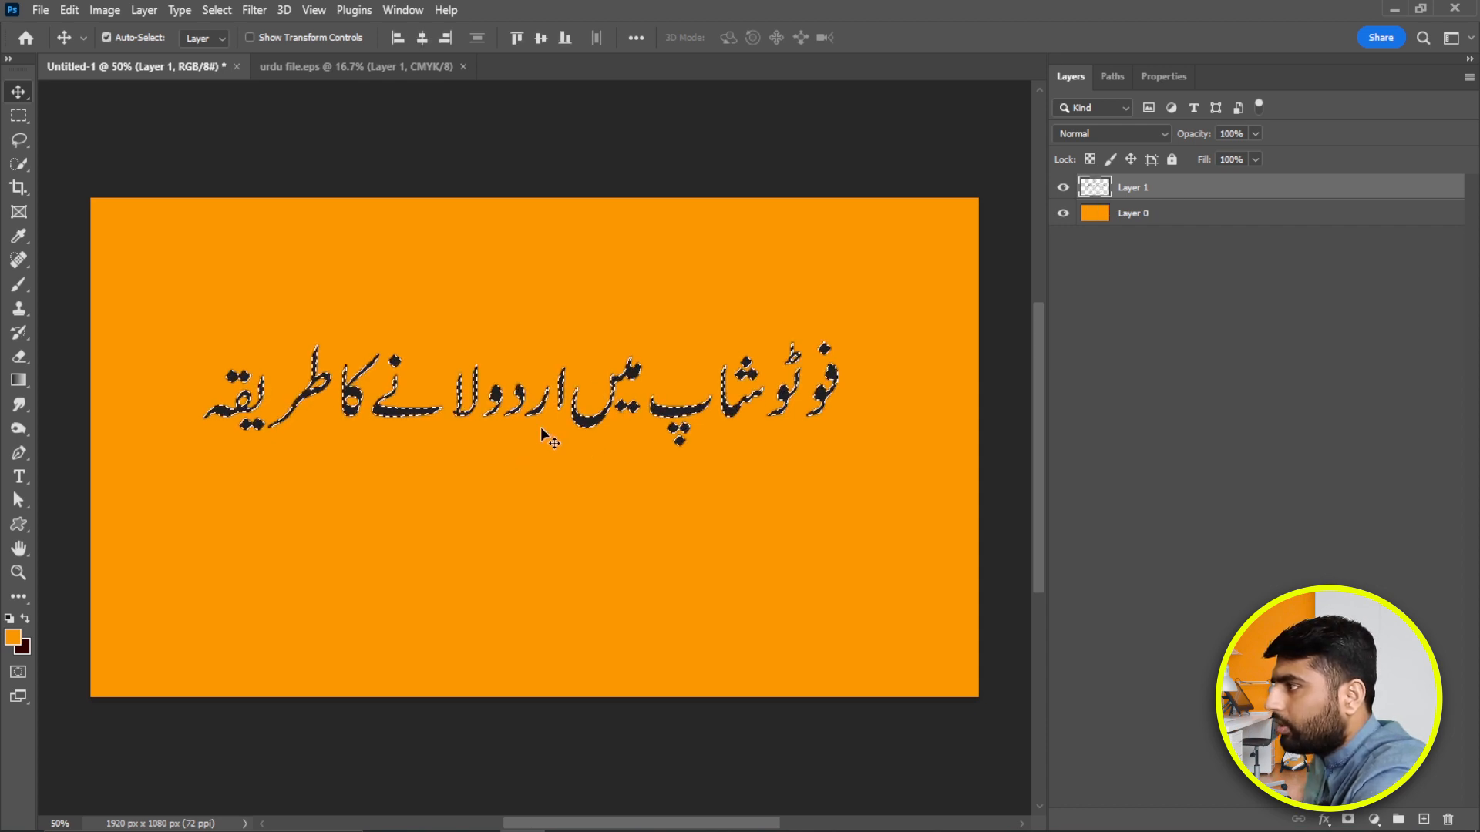
Set the foreground colour to ffffff and fill the selected text on Layer 1 with the dark maroon background colour.
click(12, 636)
text(ffffff)
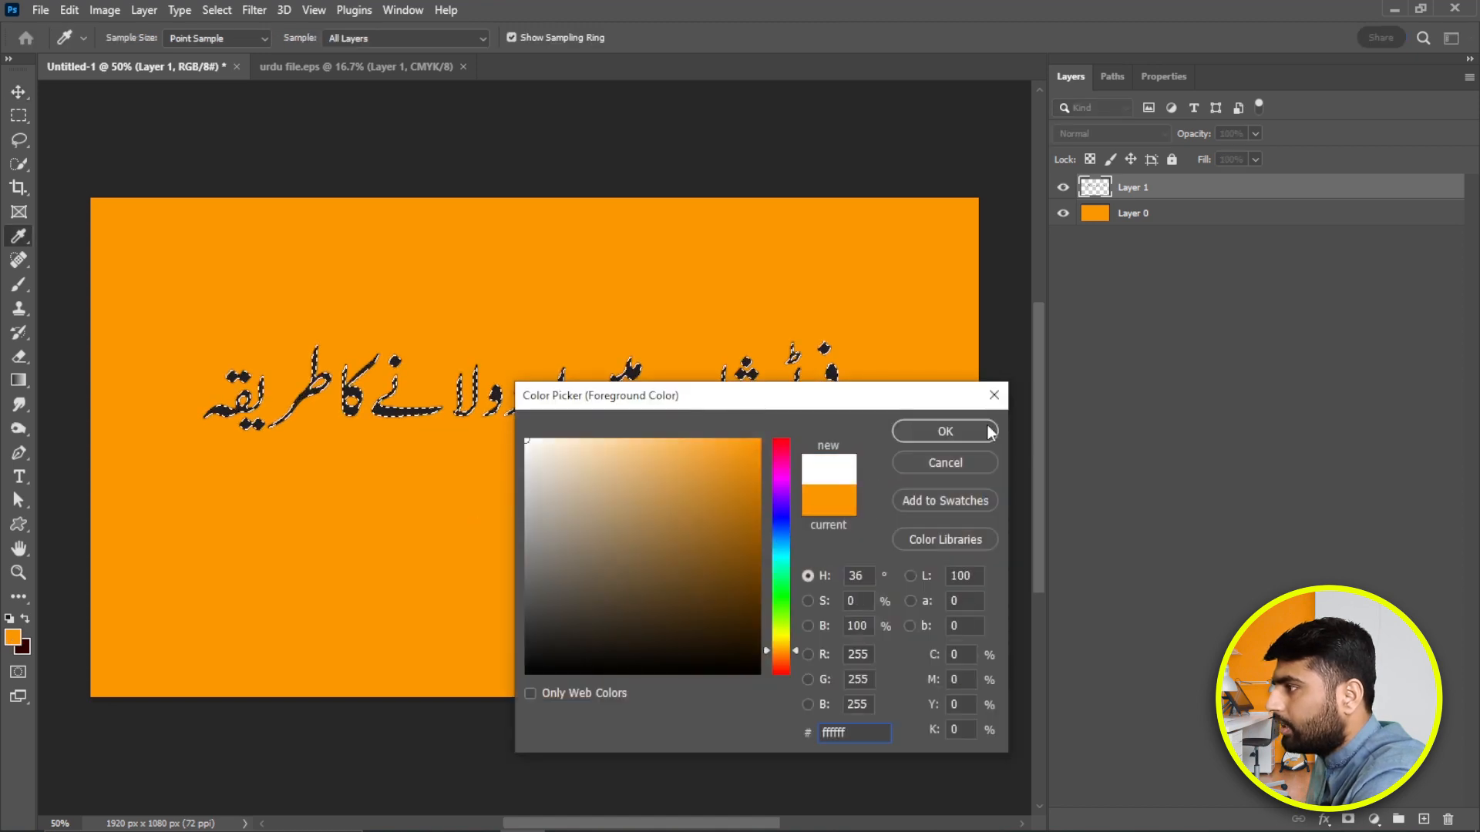
click(944, 433)
key(ctrl+BackSpace)
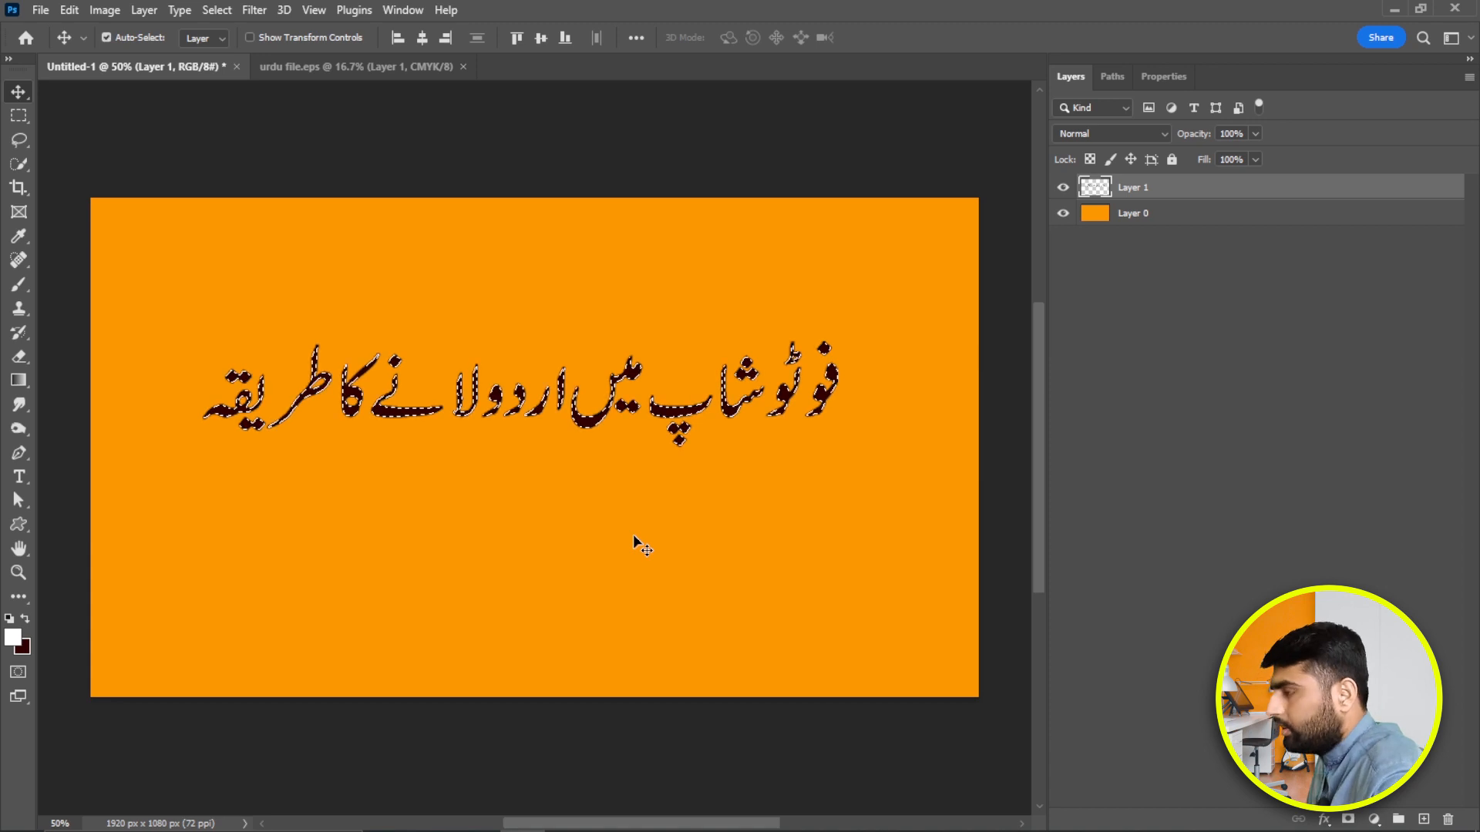
Create a new layer, fill the text selection on it with white, and deselect.
key(ctrl+shift+n)
key(Return)
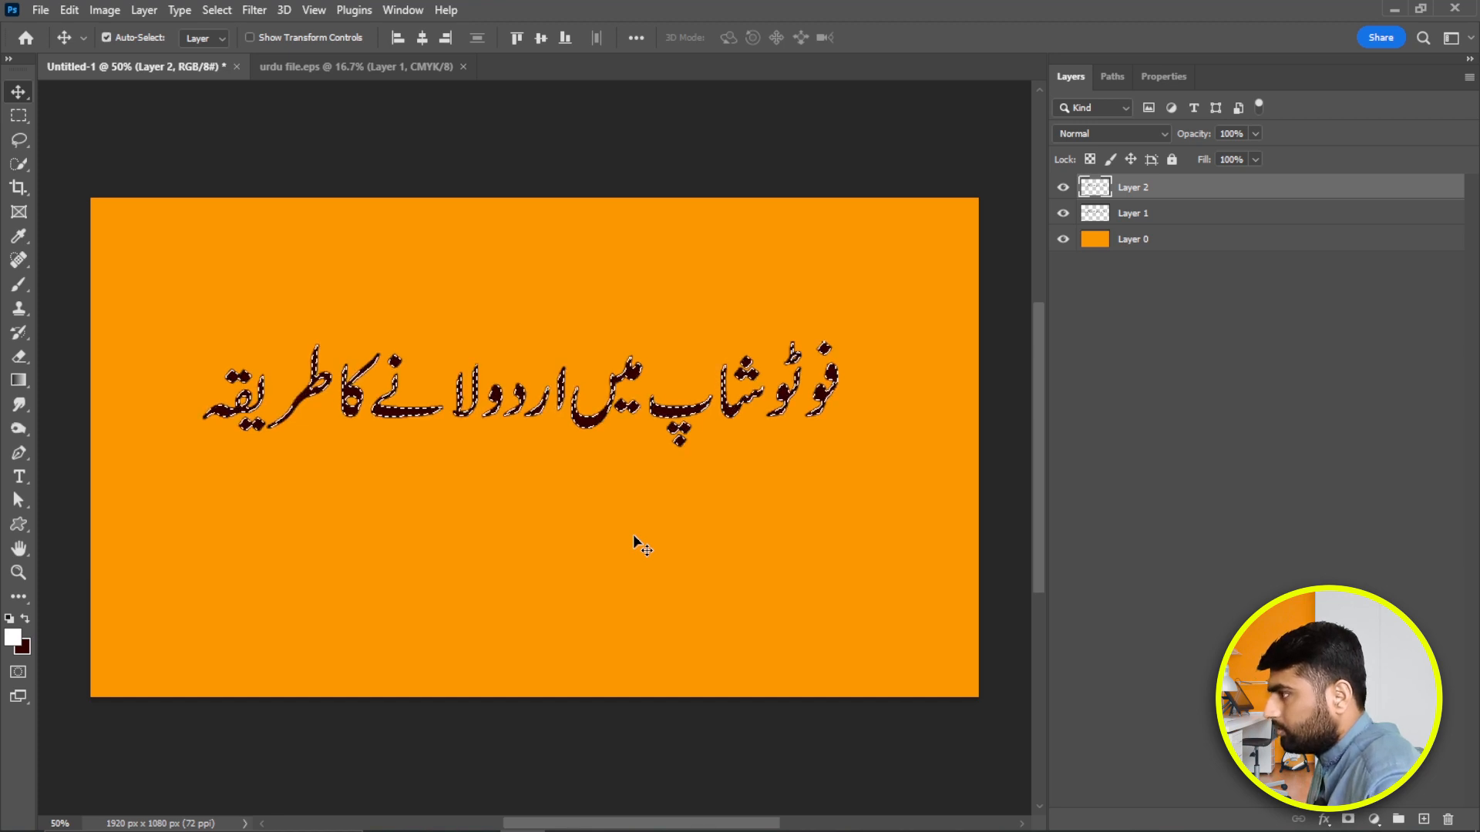
key(alt+BackSpace)
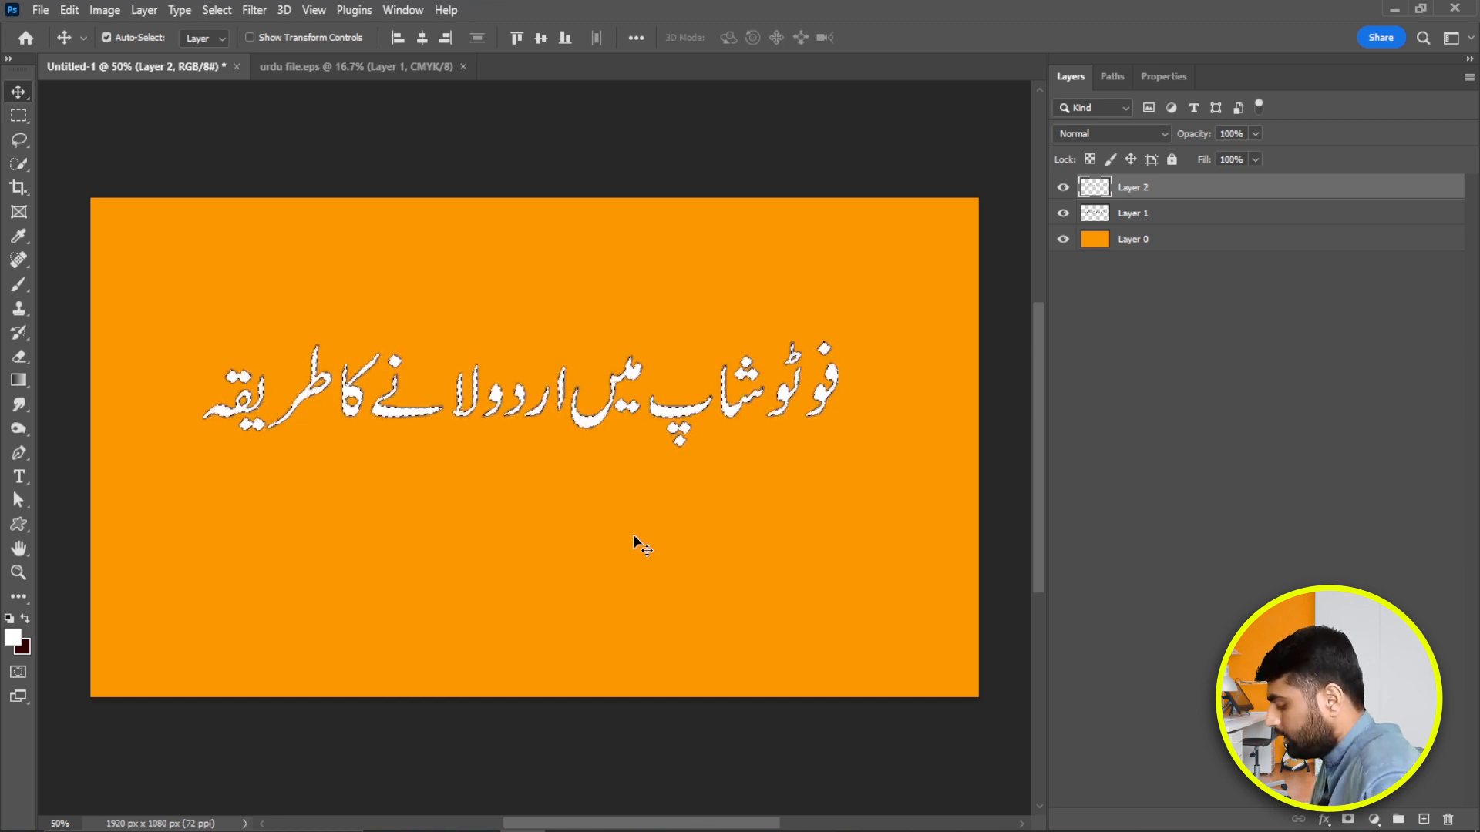
key(ctrl)
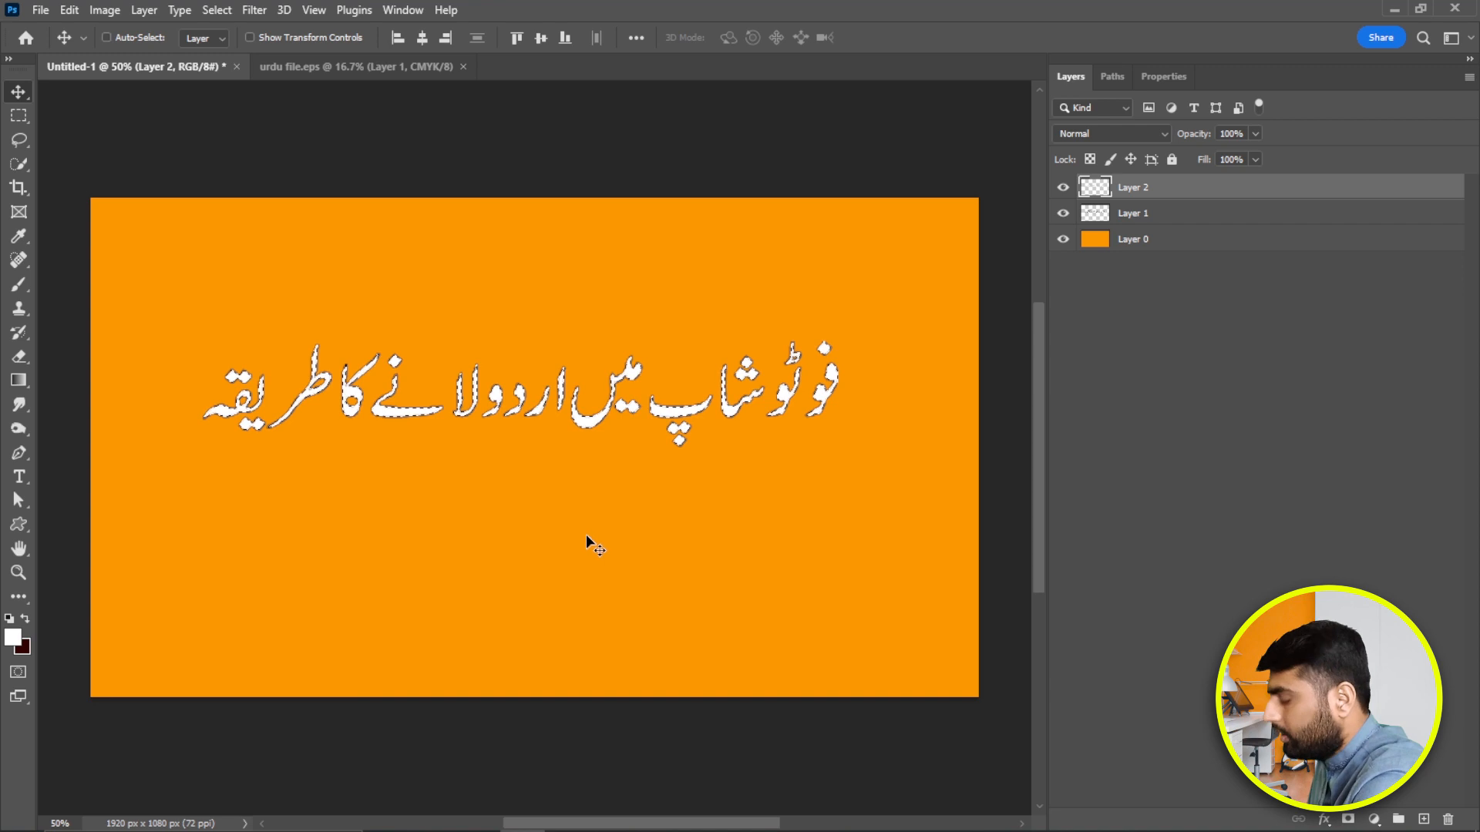
key(ctrl+d)
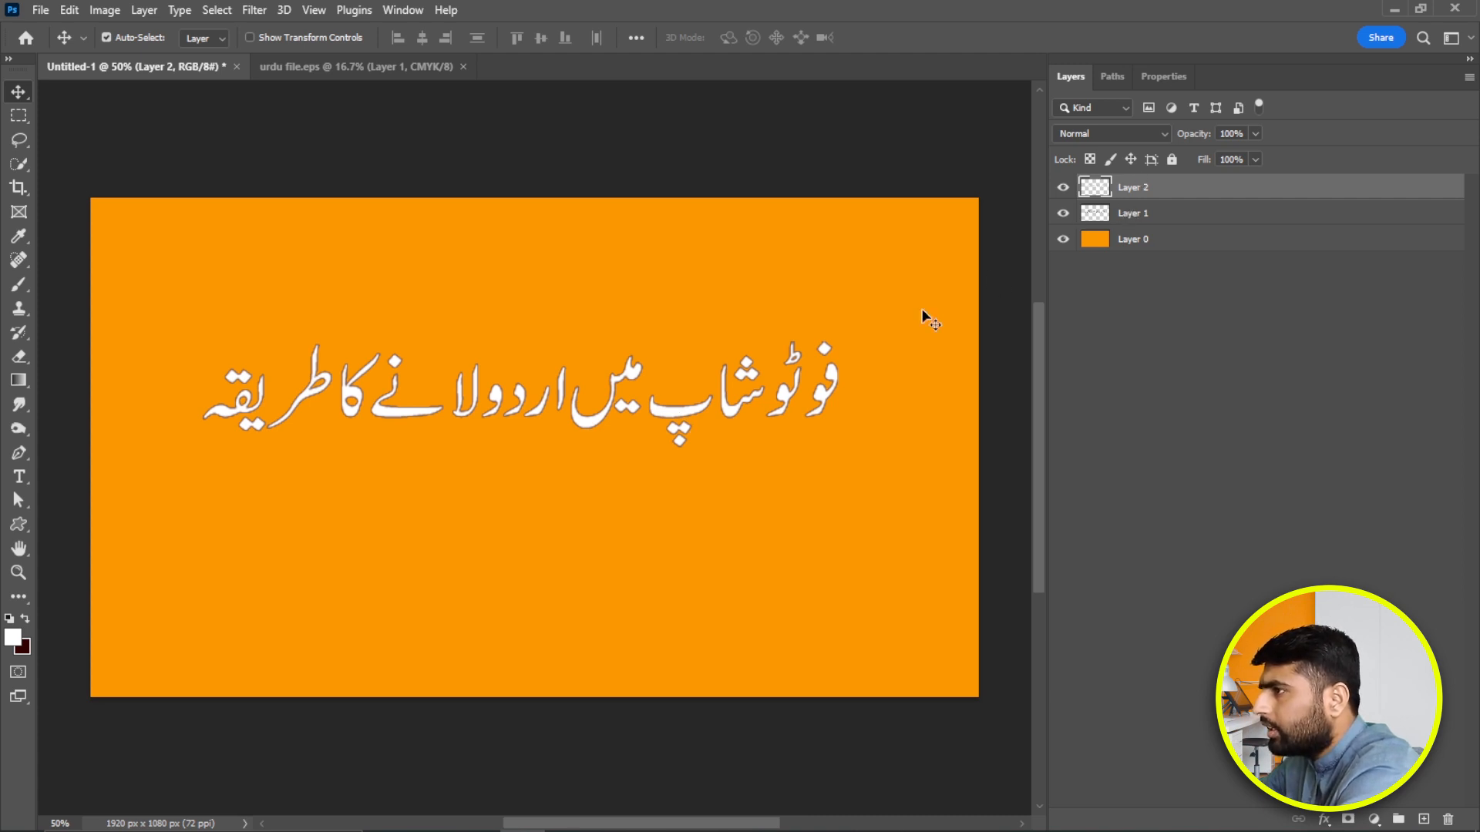
Hide and show Layer 2 again to compare the white text with the dark text beneath.
click(1064, 187)
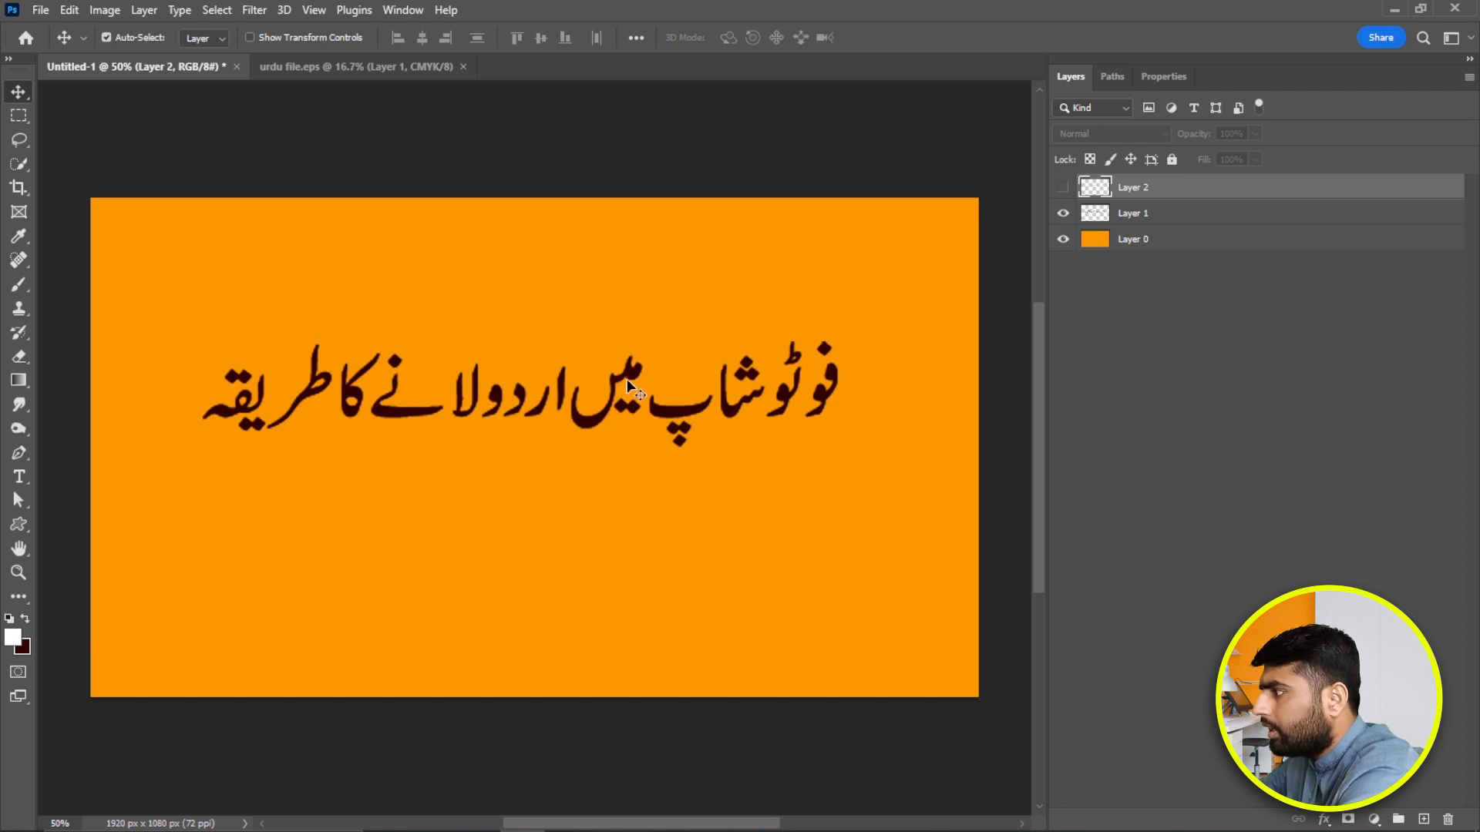
click(1065, 187)
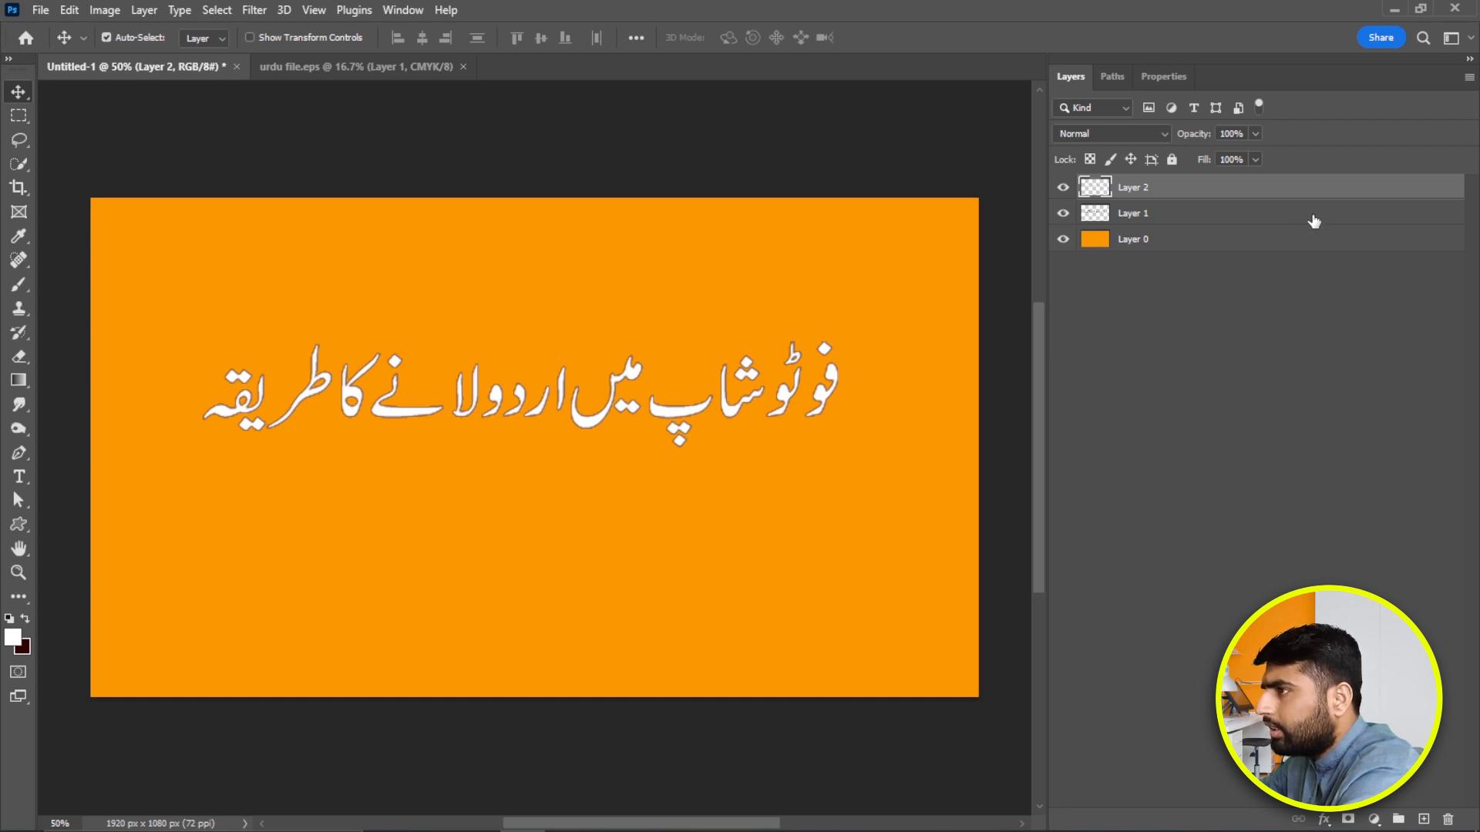
Apply a yellow Color Overlay layer style to Layer 1 in Normal blend mode at 100% opacity.
click(1315, 220)
double_click(1315, 221)
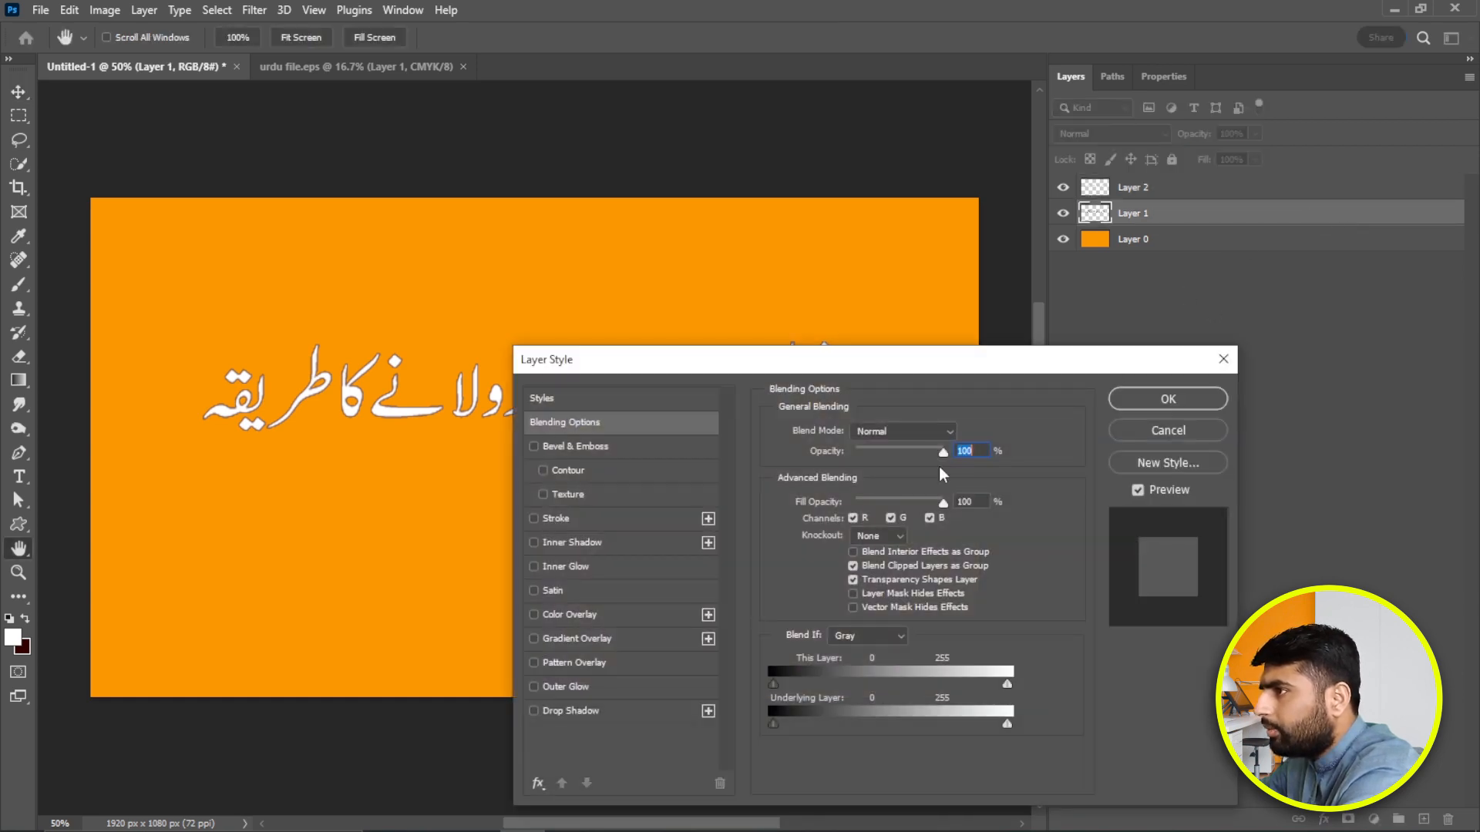
drag(964, 362, 954, 282)
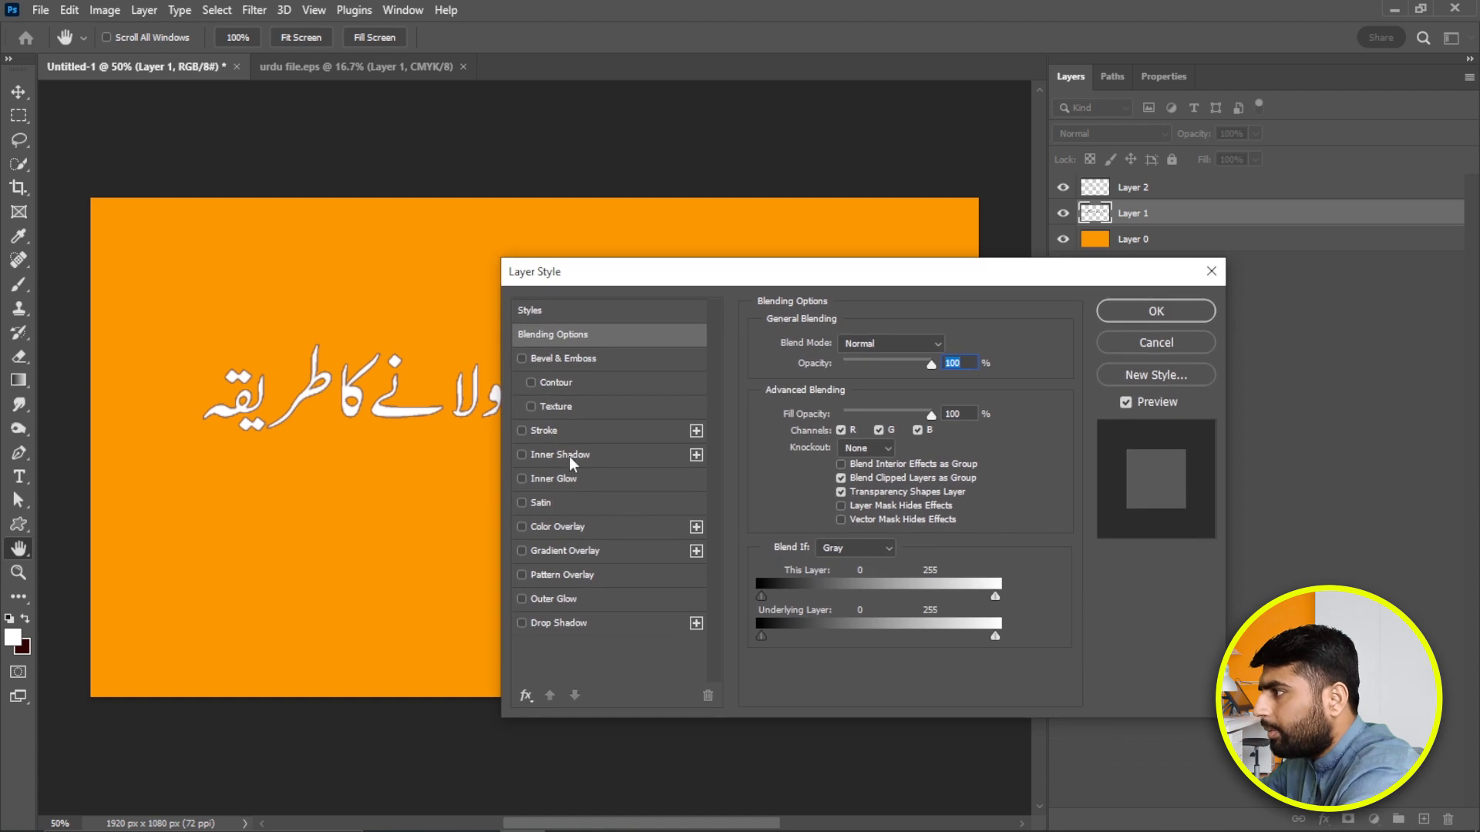
click(560, 527)
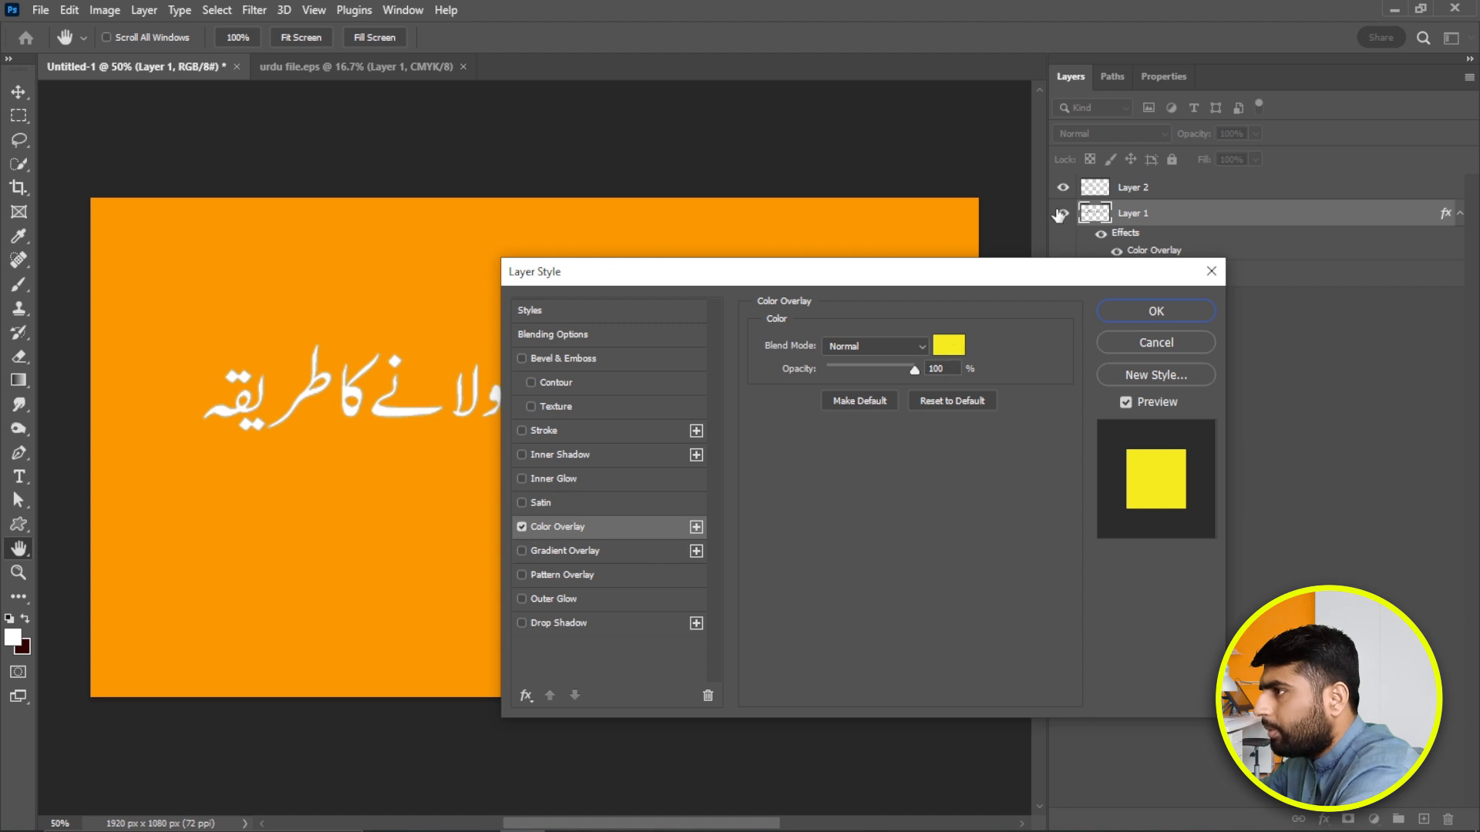
click(1155, 311)
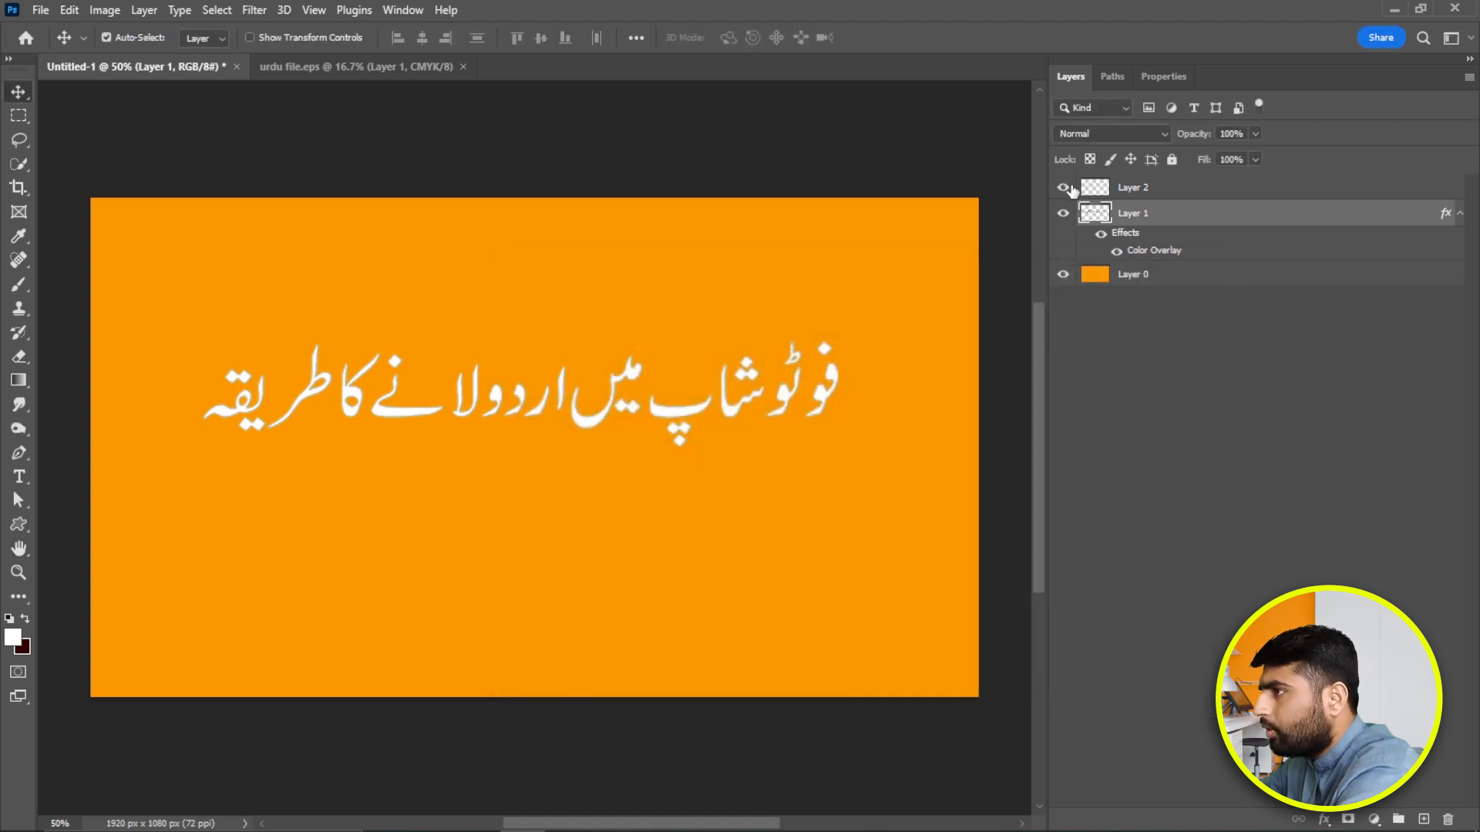
Hide Layer 2, change Layer 1's Color Overlay to red f51e1e, and show Layer 2 again.
click(1063, 188)
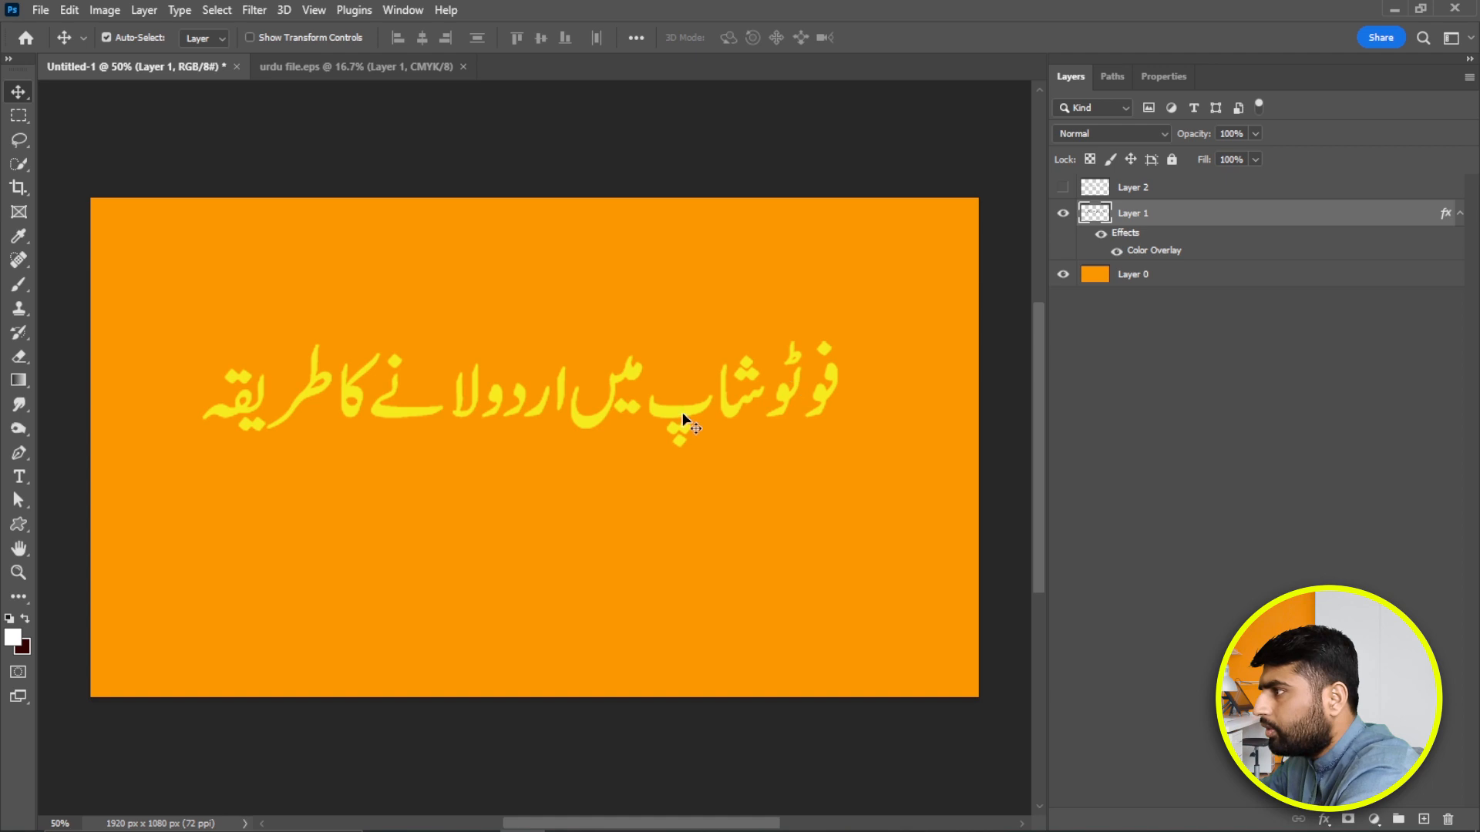
double_click(1172, 253)
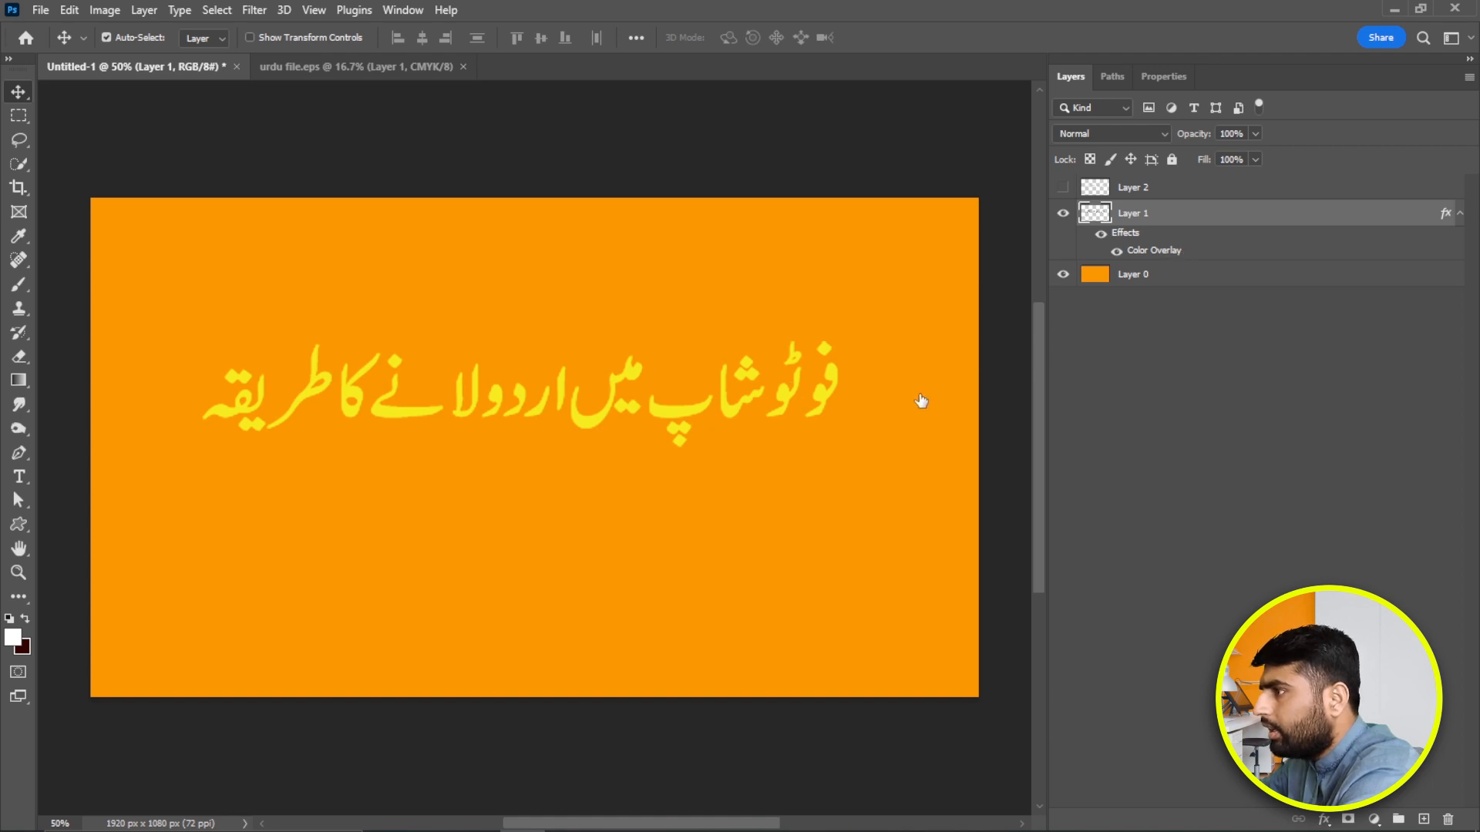
click(948, 344)
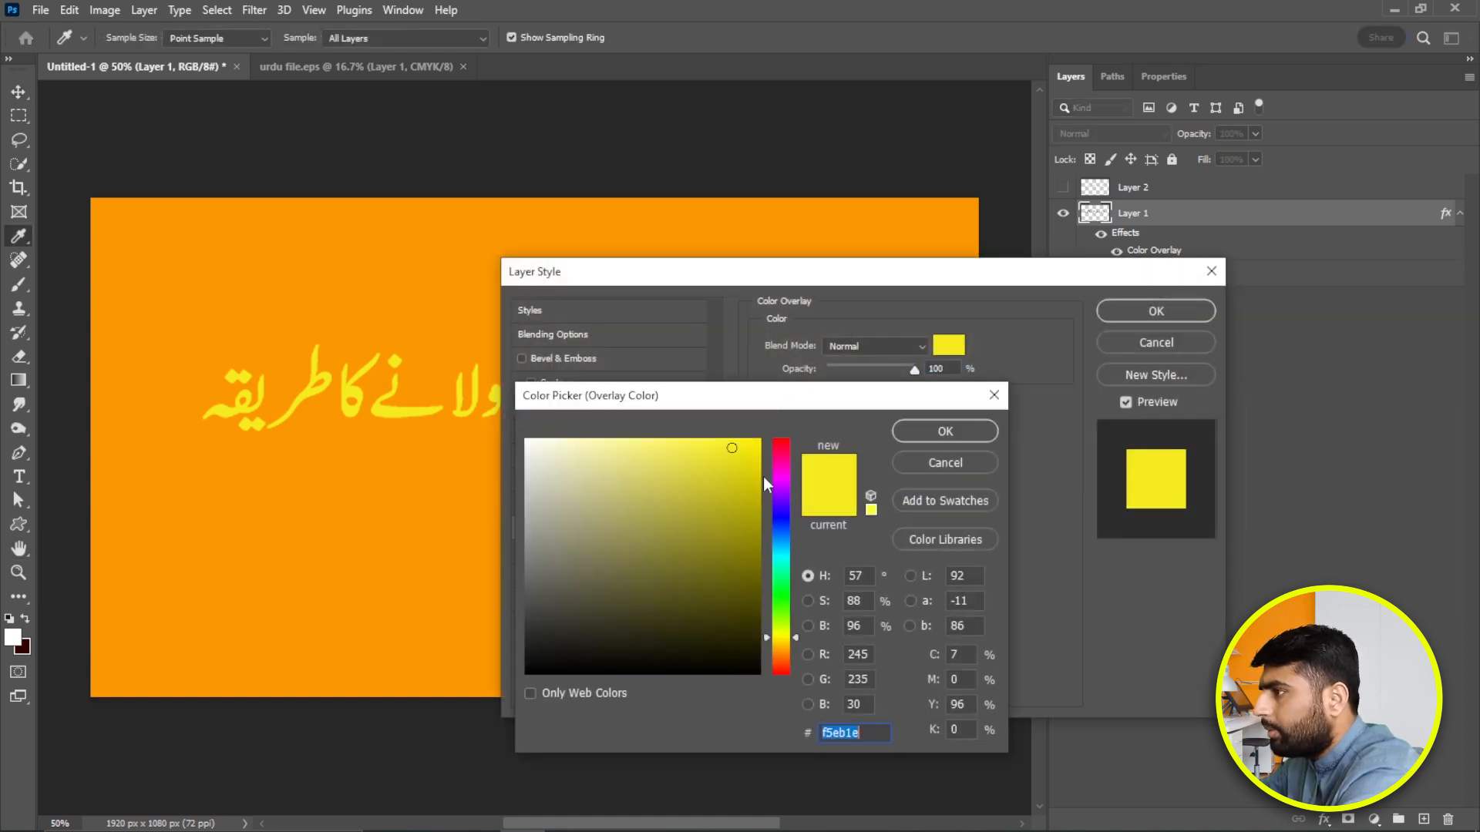
click(786, 440)
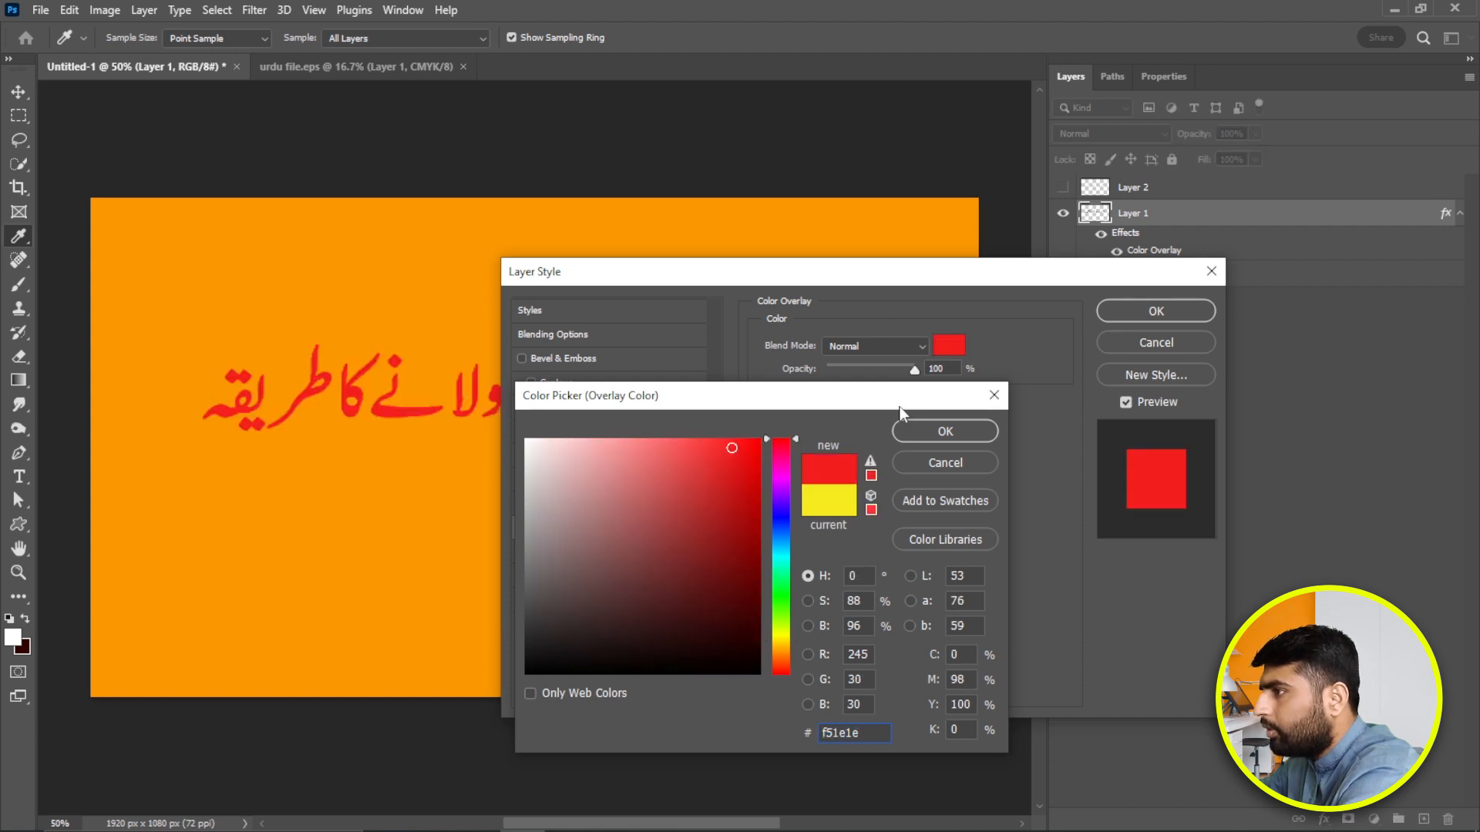
click(947, 433)
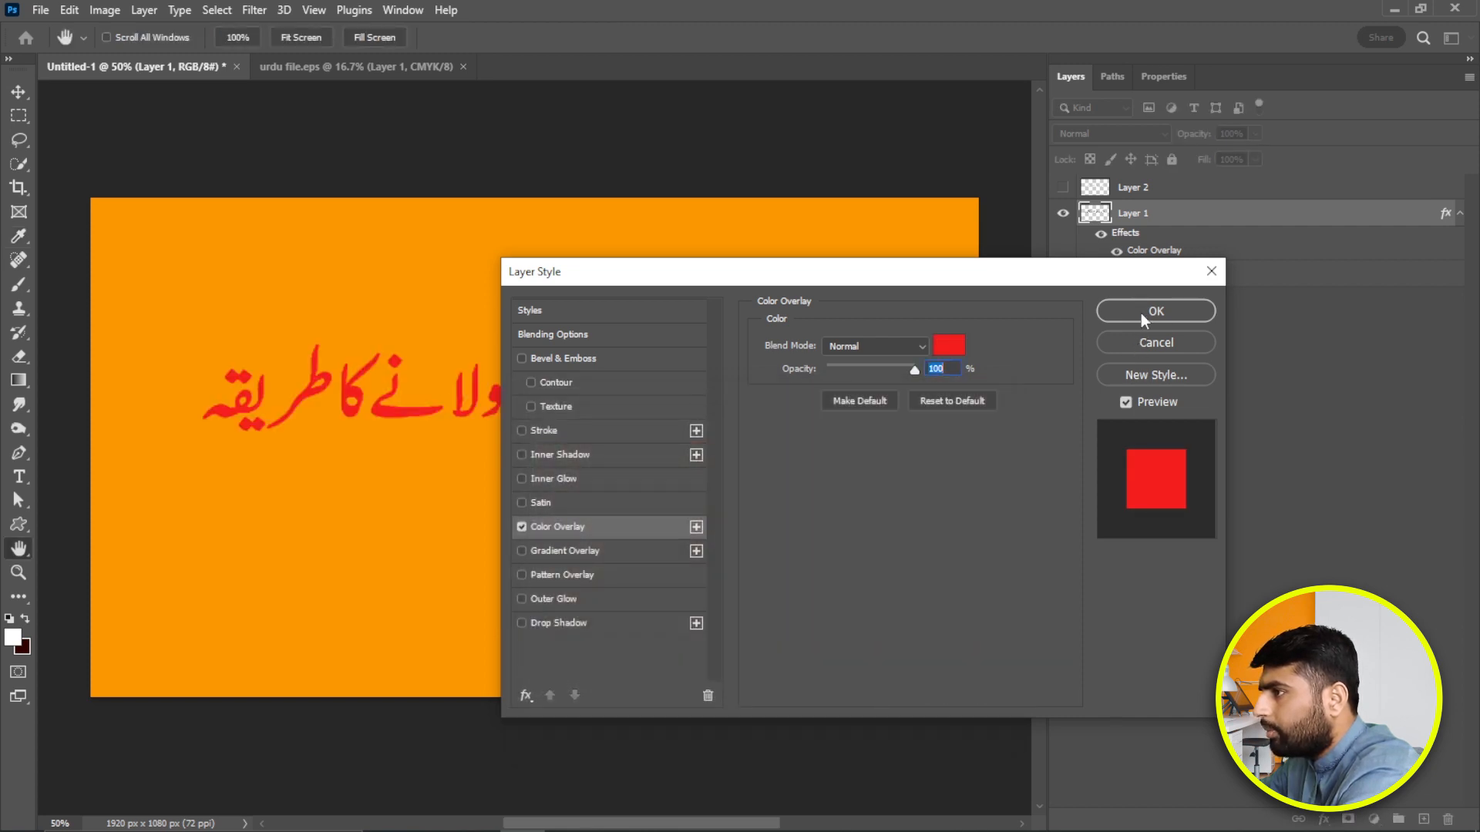
click(1140, 313)
click(1063, 188)
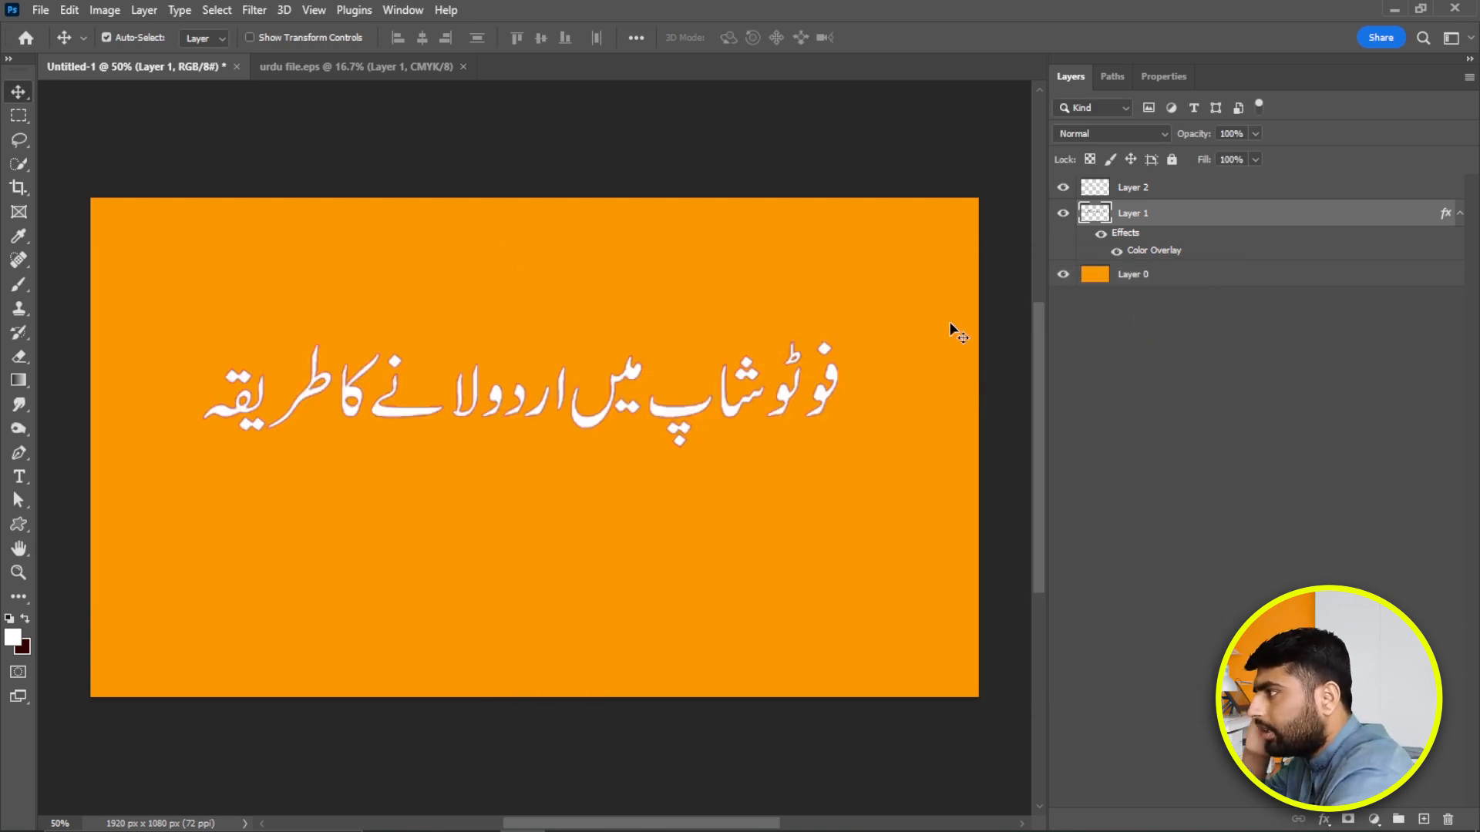
Shift Layer 2's white text about 18 px left and toggle Layer 1's visibility for comparison, leaving Layer 1 hidden.
click(1064, 214)
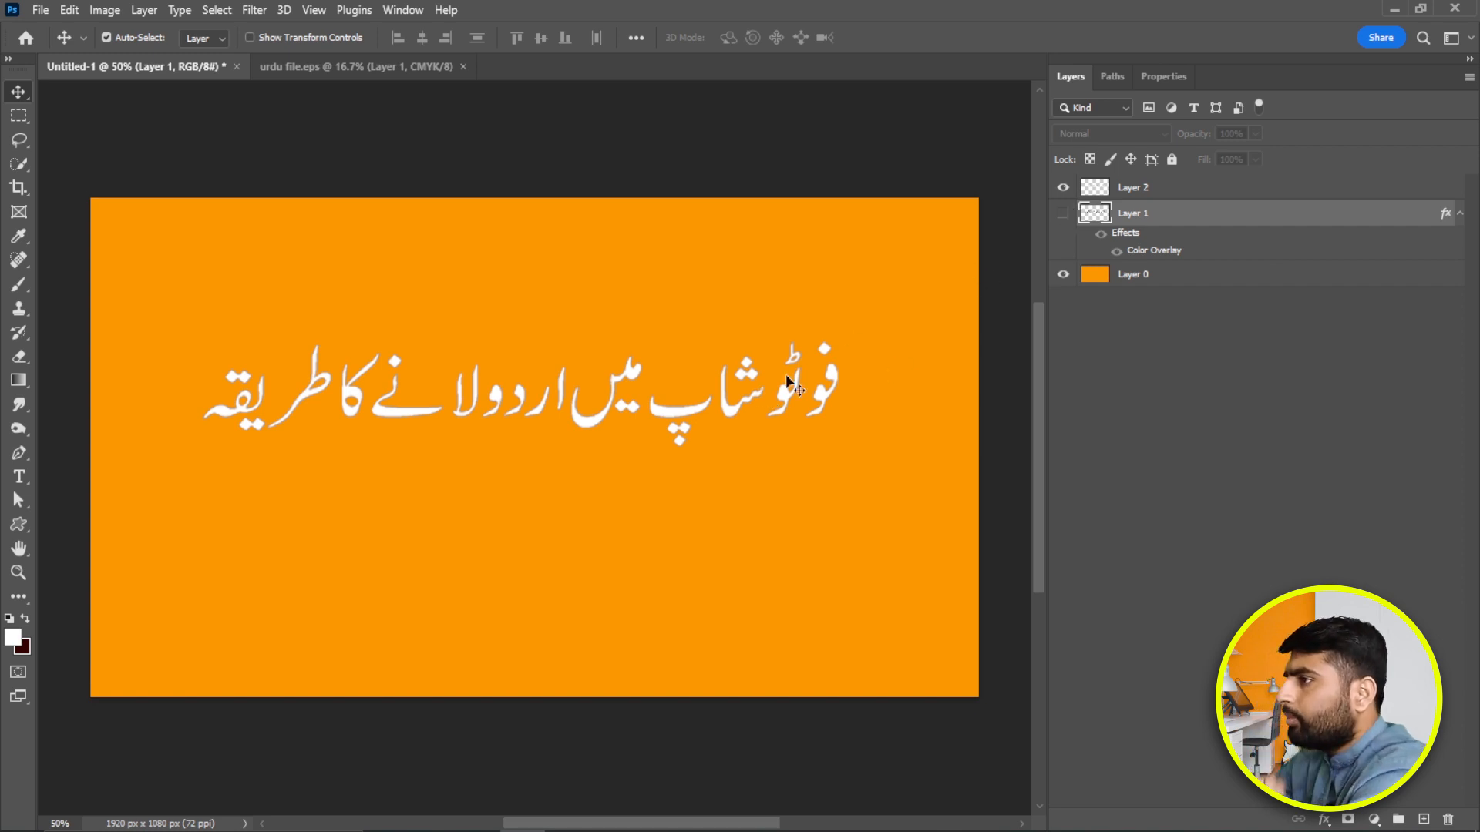
drag(669, 414, 657, 418)
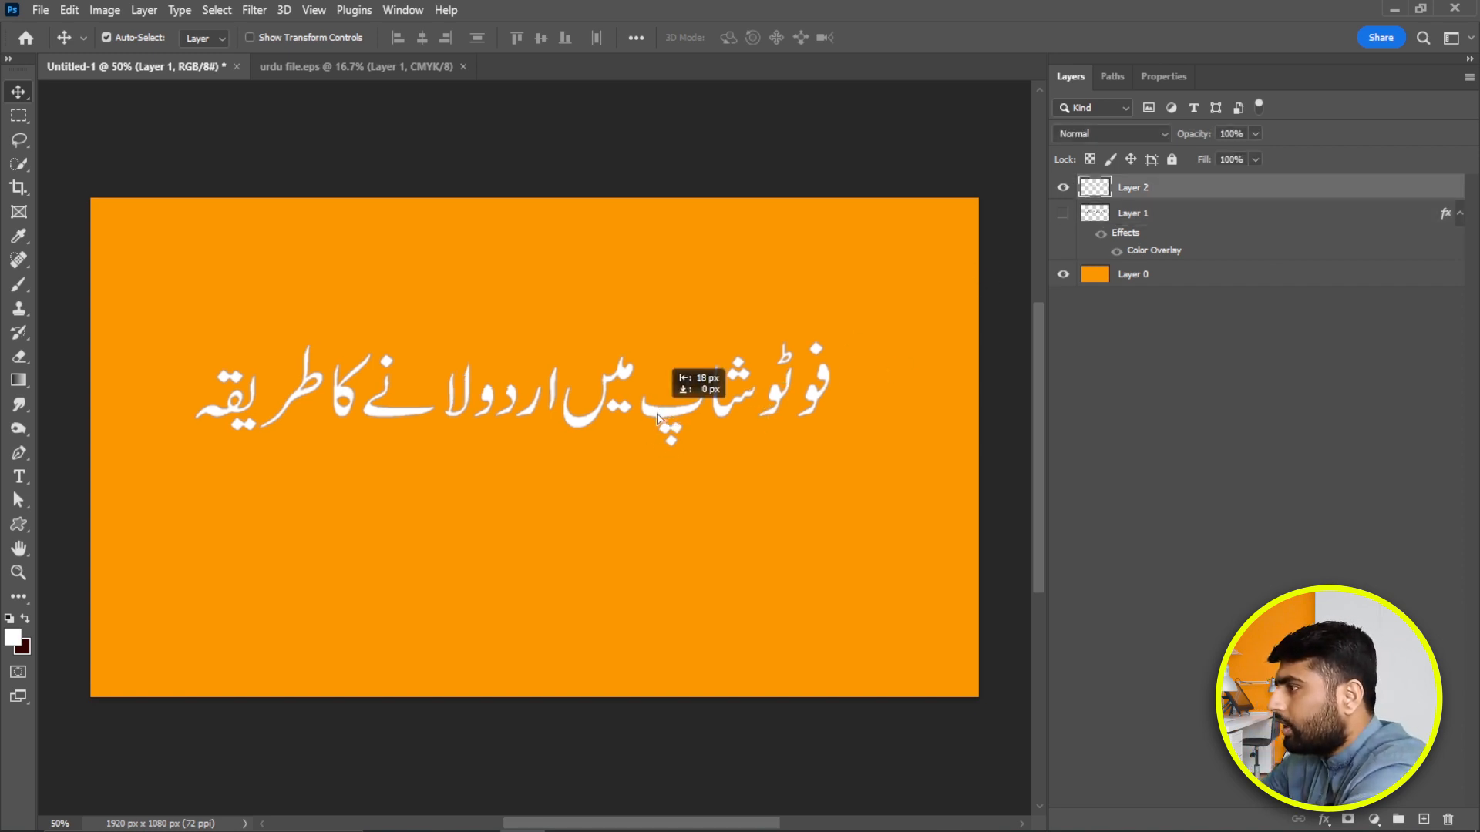
click(1064, 213)
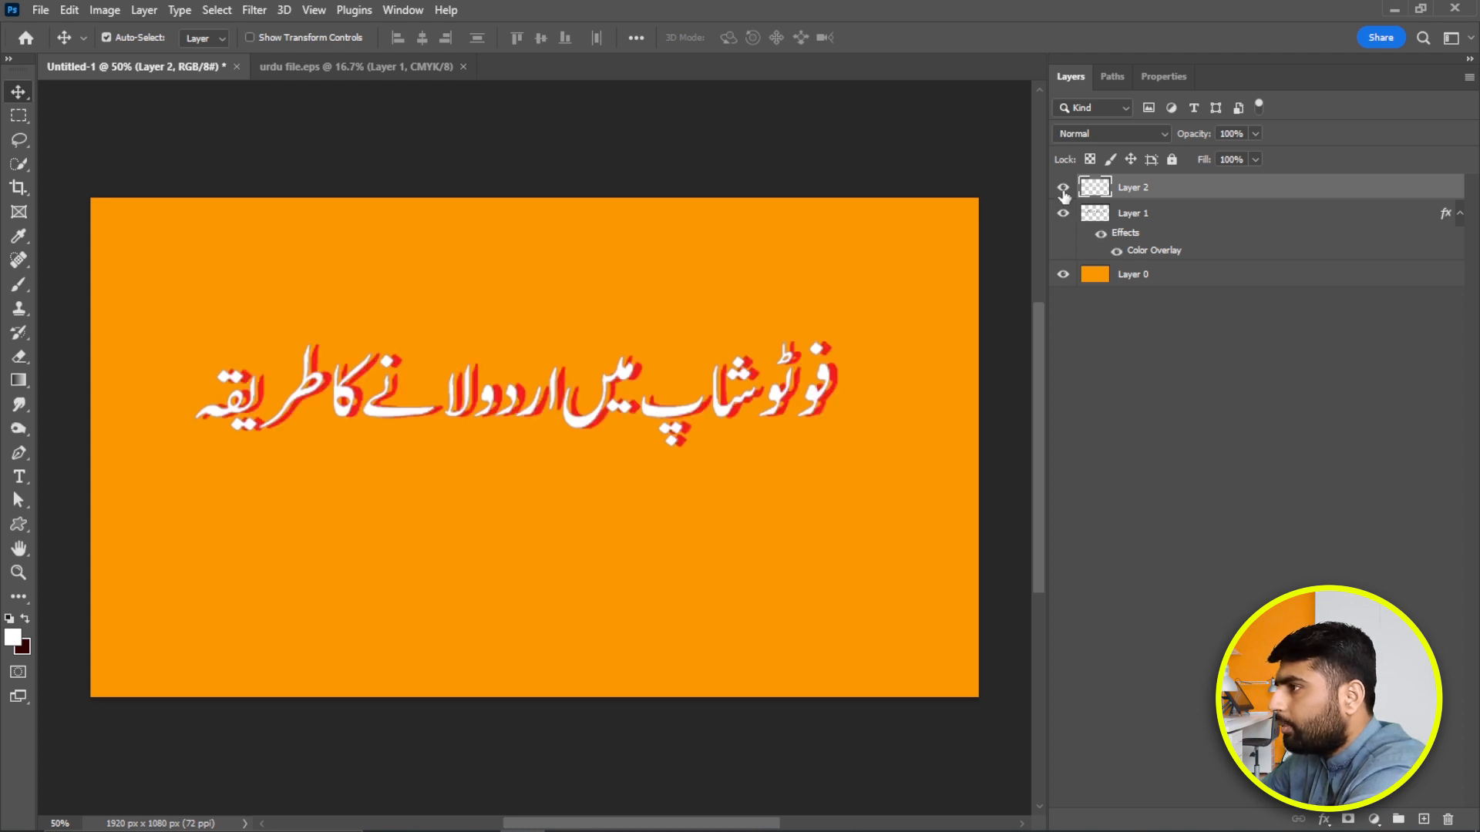
click(1064, 213)
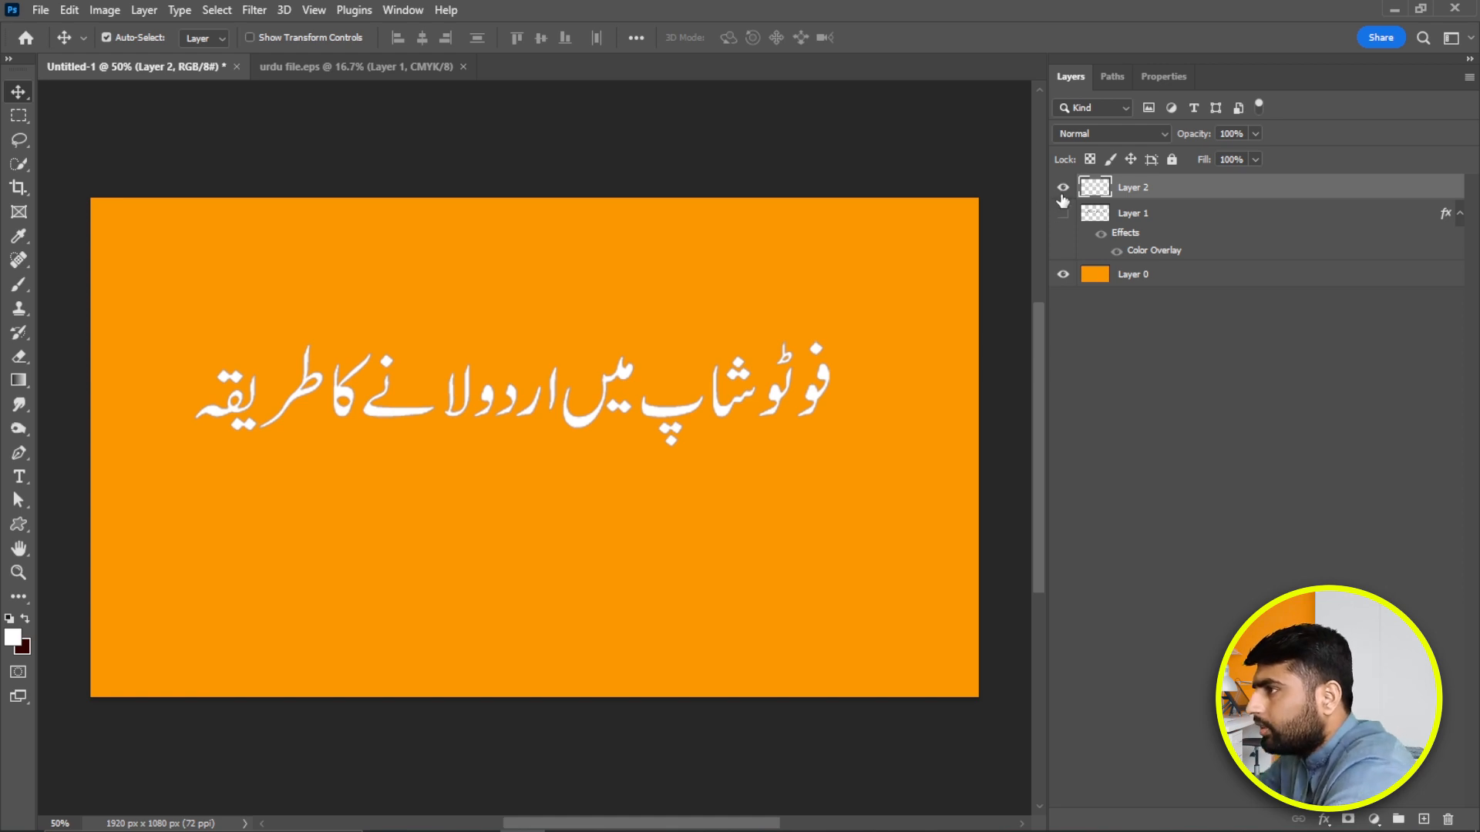
click(1063, 214)
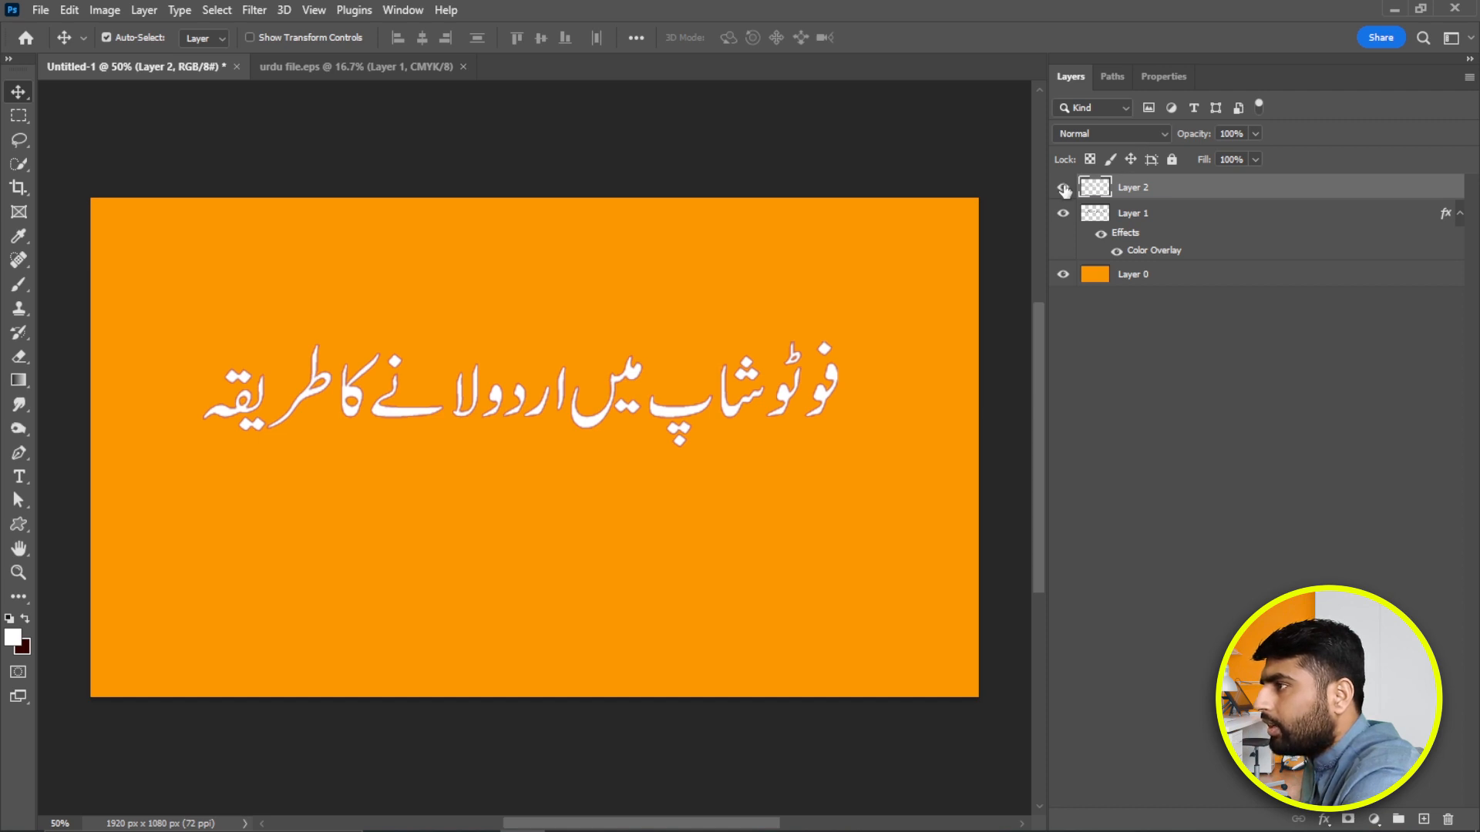
click(1062, 213)
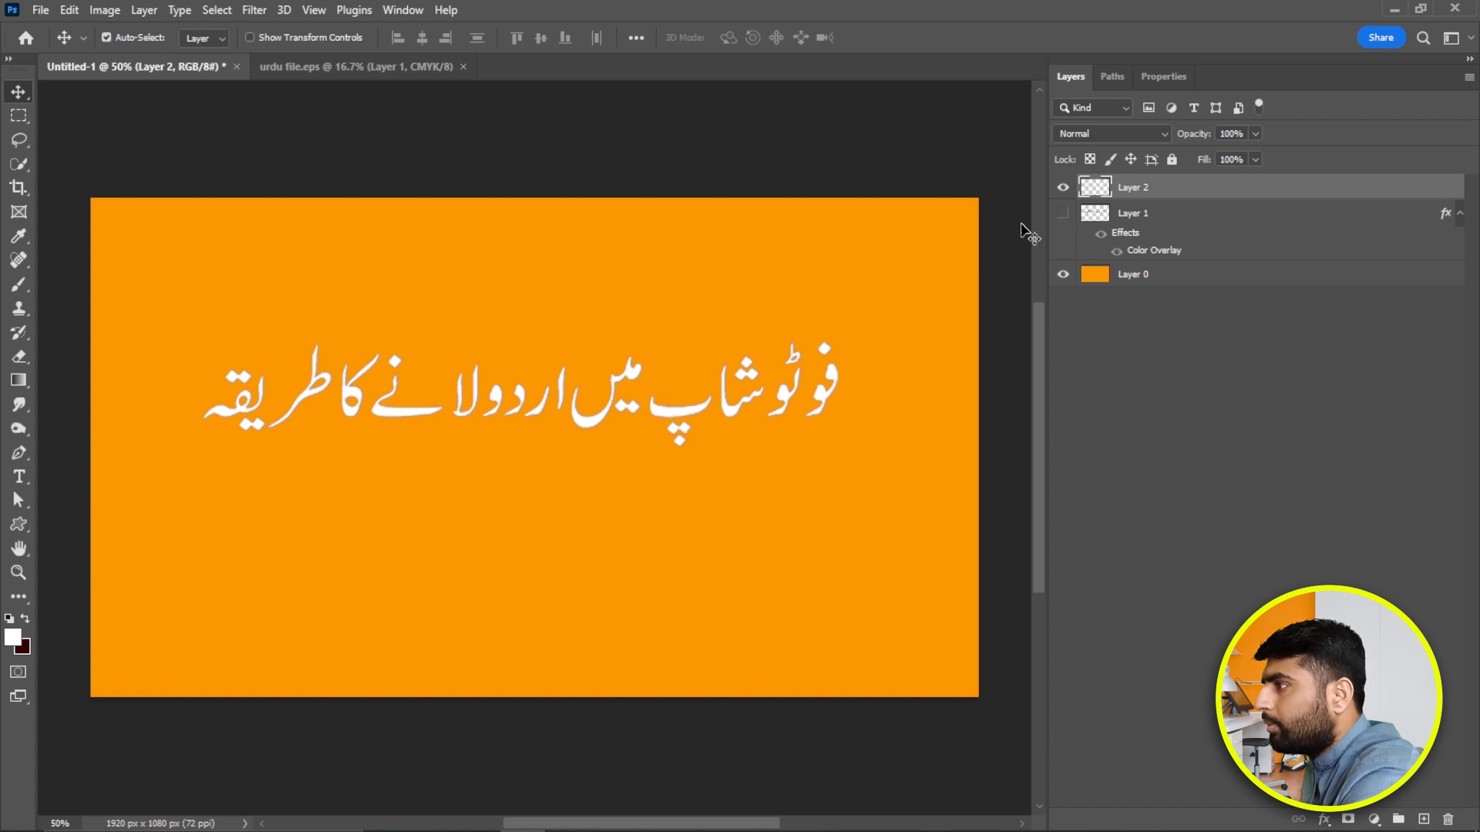
Try the Dissolve and Darken blend modes on Layer 2 at 100% zoom, and return it to Normal.
click(1144, 133)
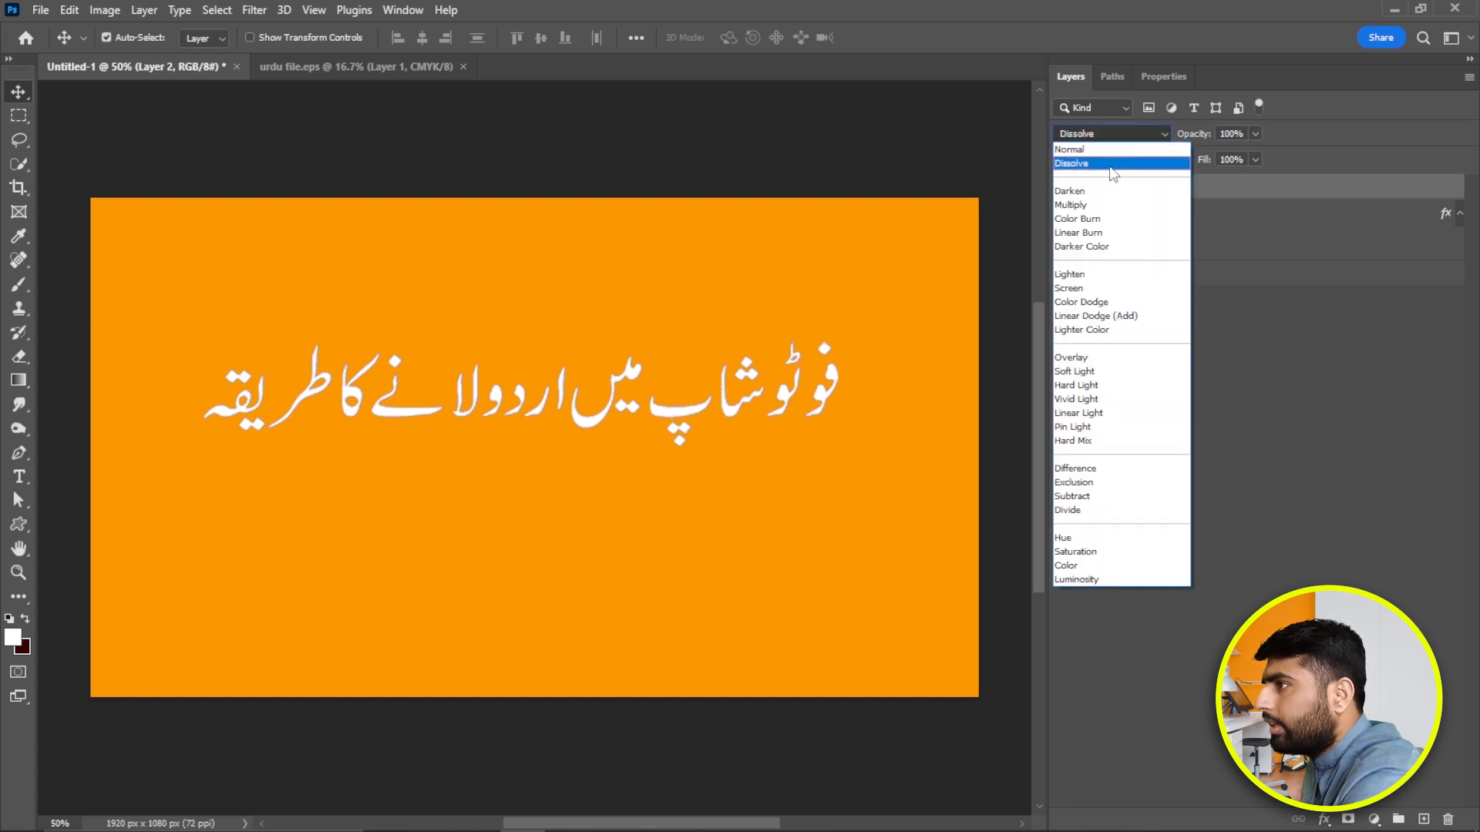
click(1110, 164)
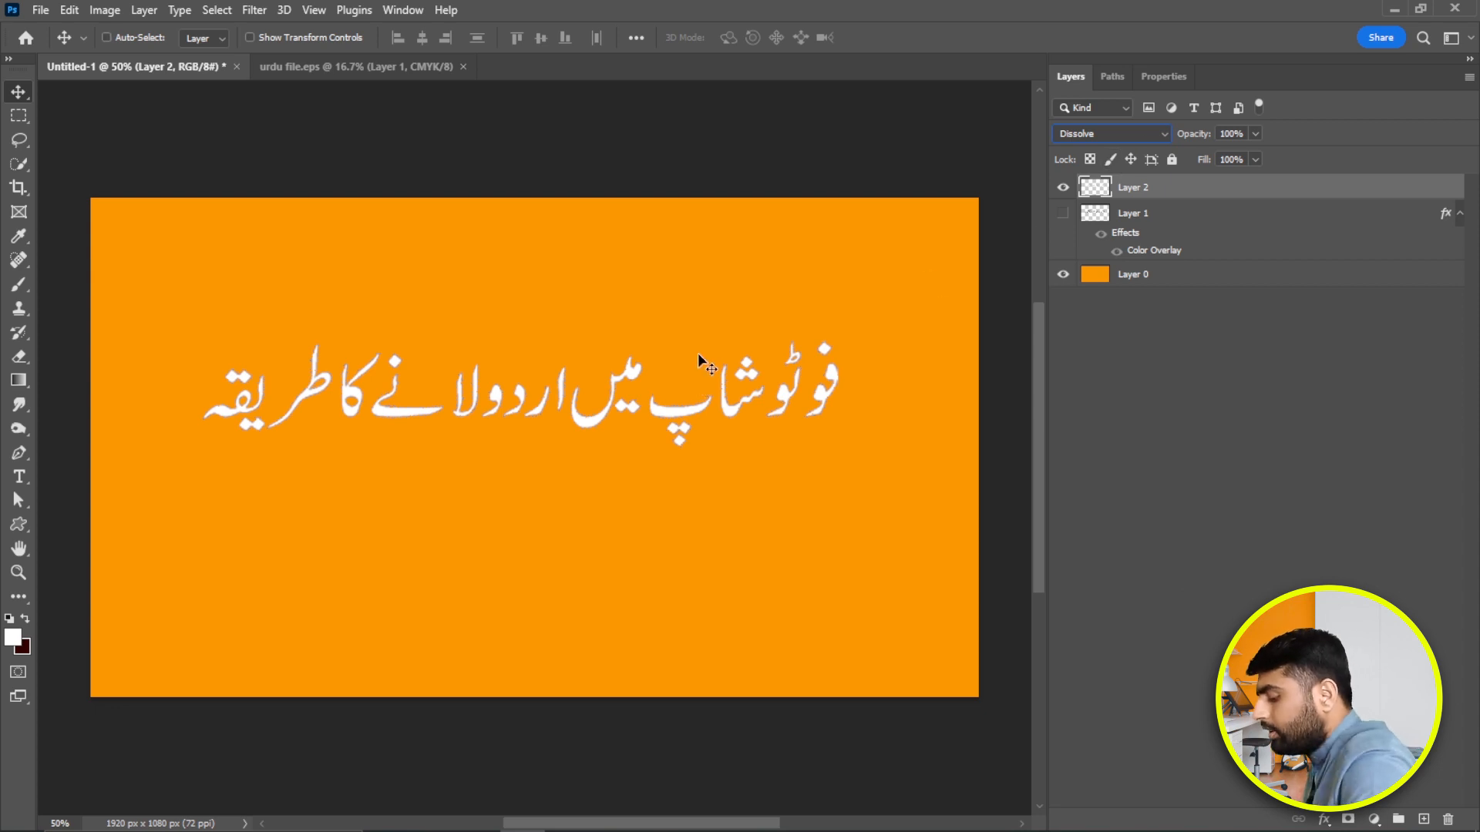
key(ctrl+1)
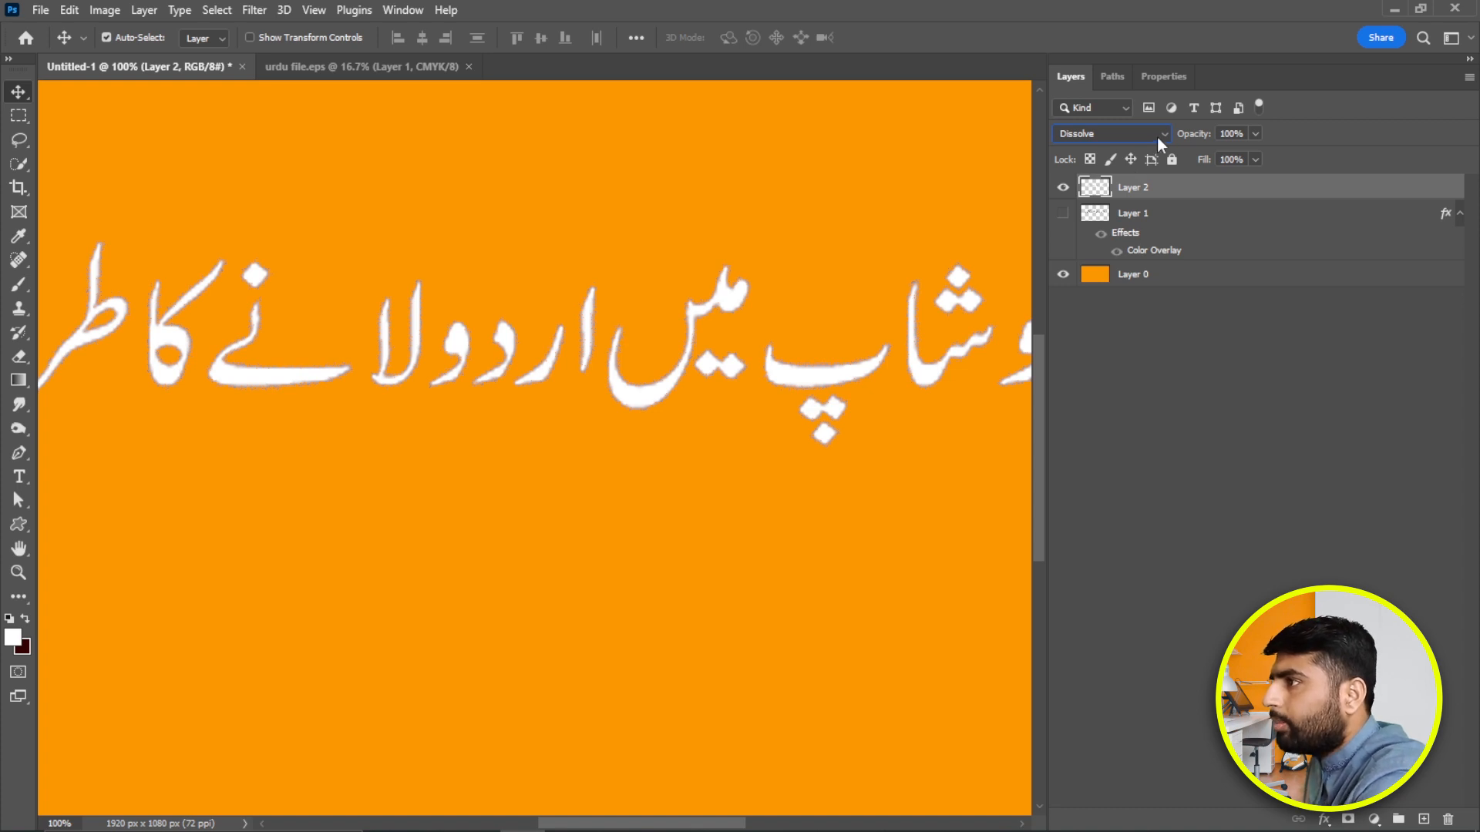
click(1164, 132)
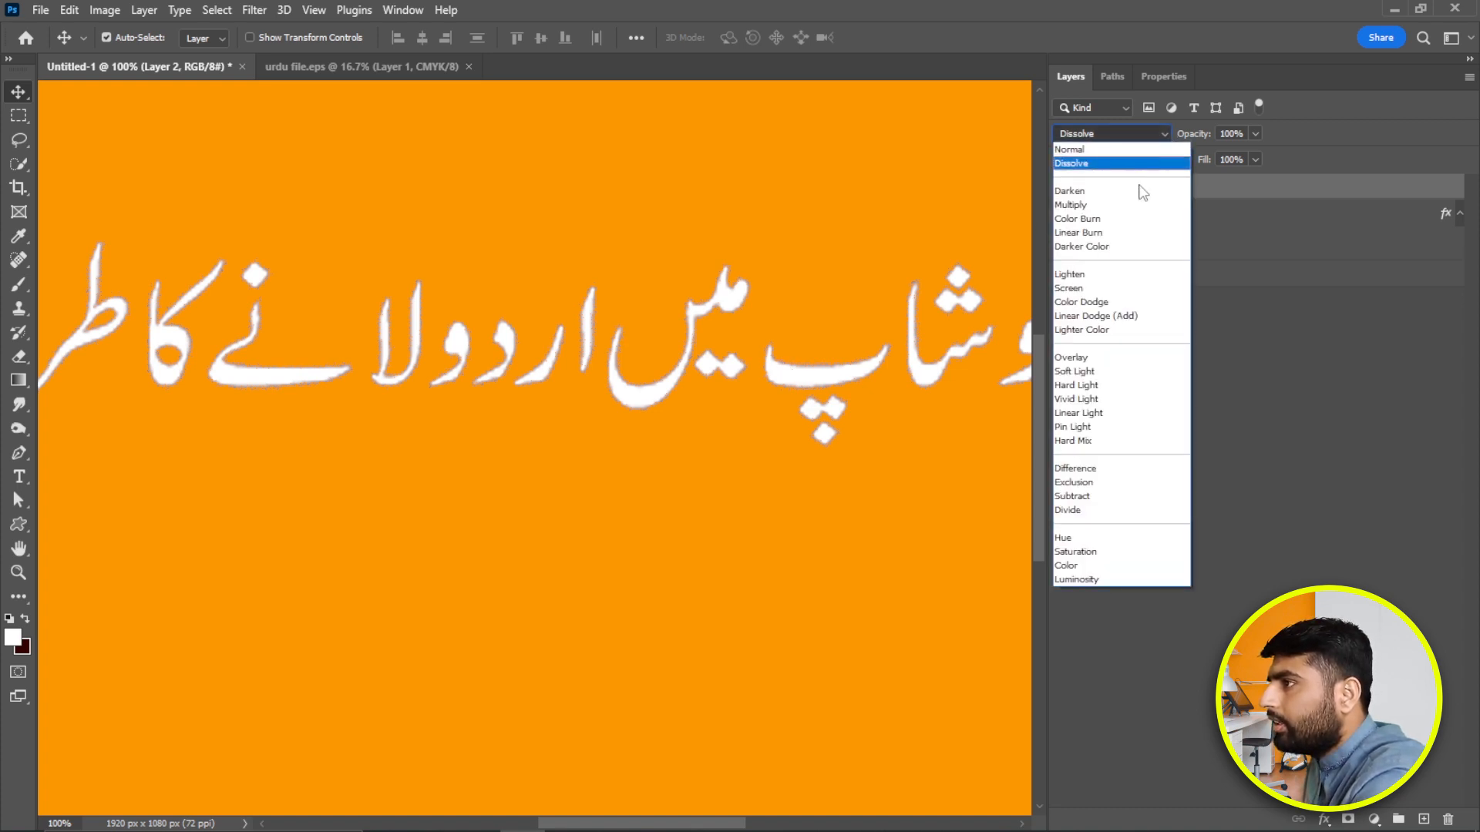
click(1131, 192)
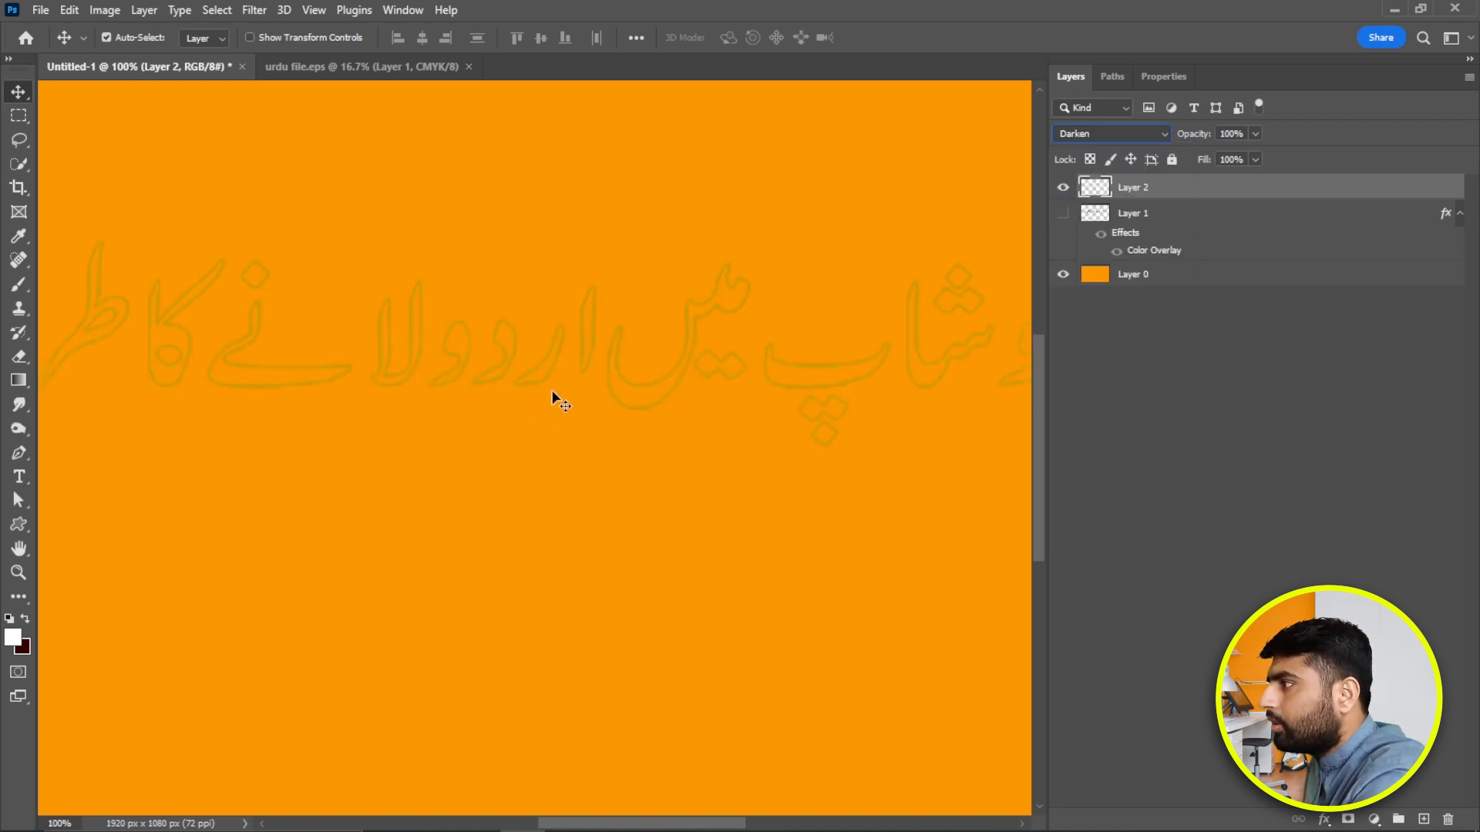
scroll(1163, 137, up, 2)
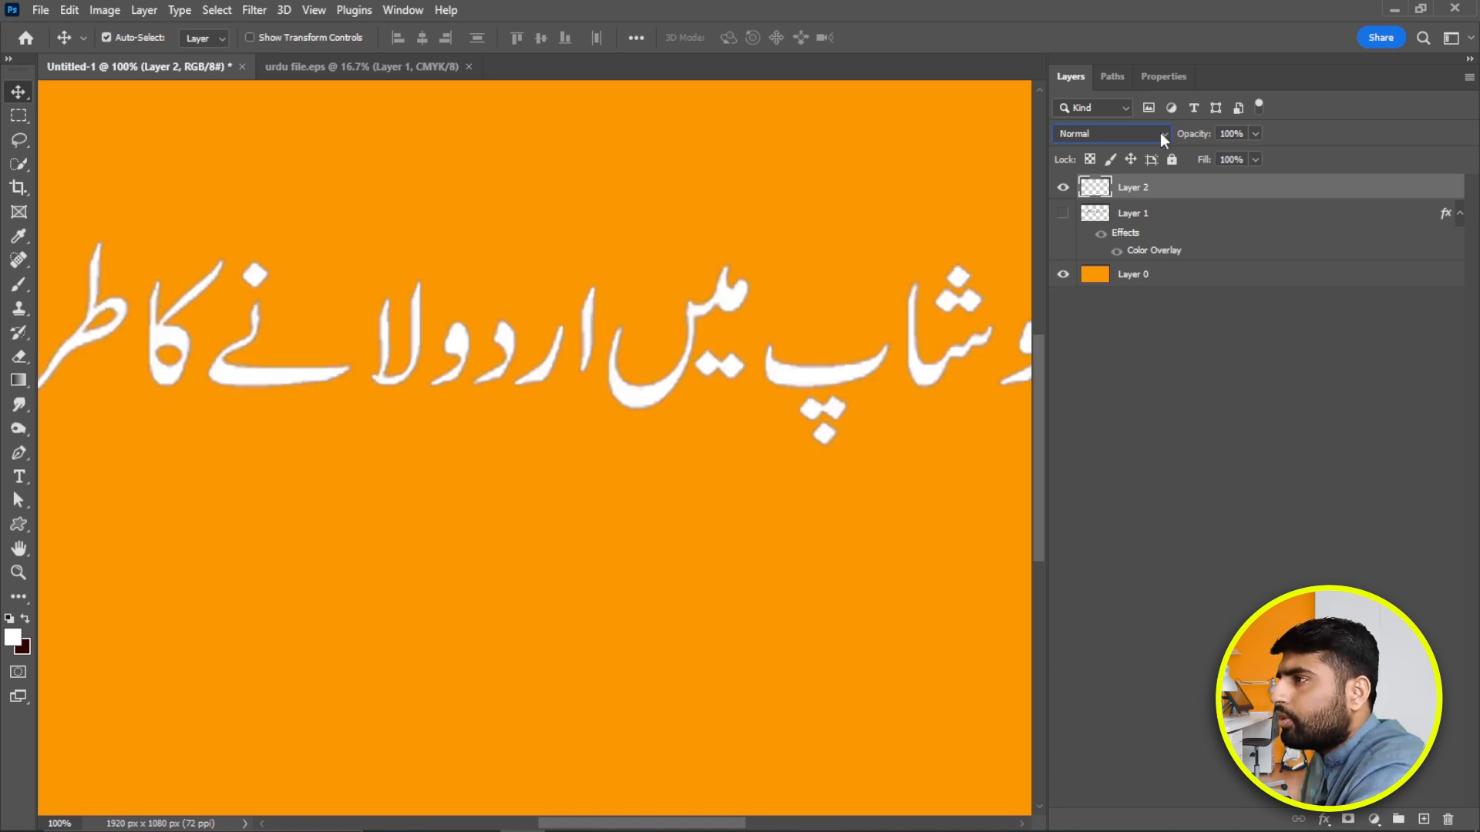
Set Layer 2's blend mode to Darken.
click(1159, 132)
key(Down)
key(Return)
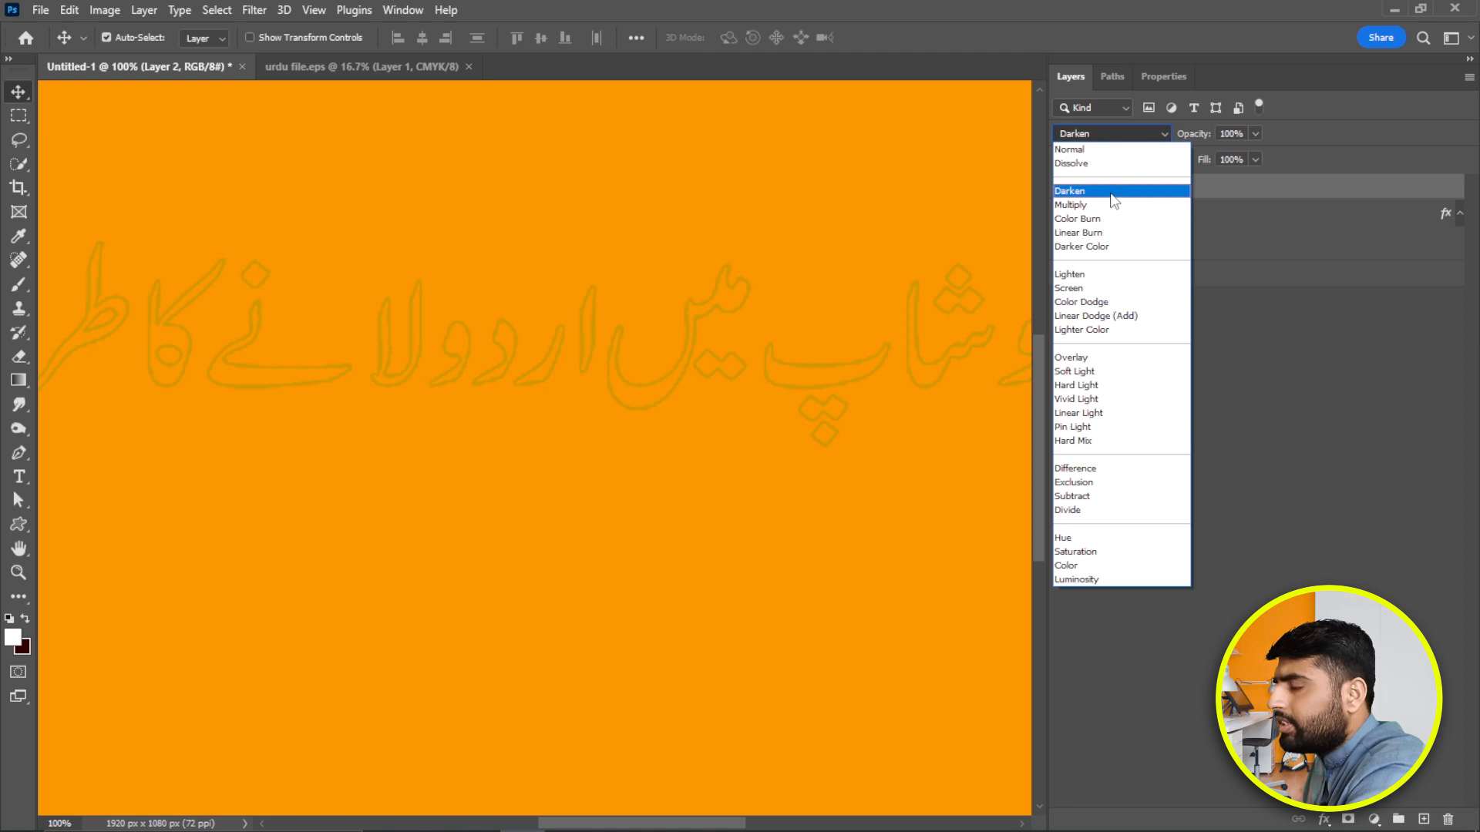
click(1110, 197)
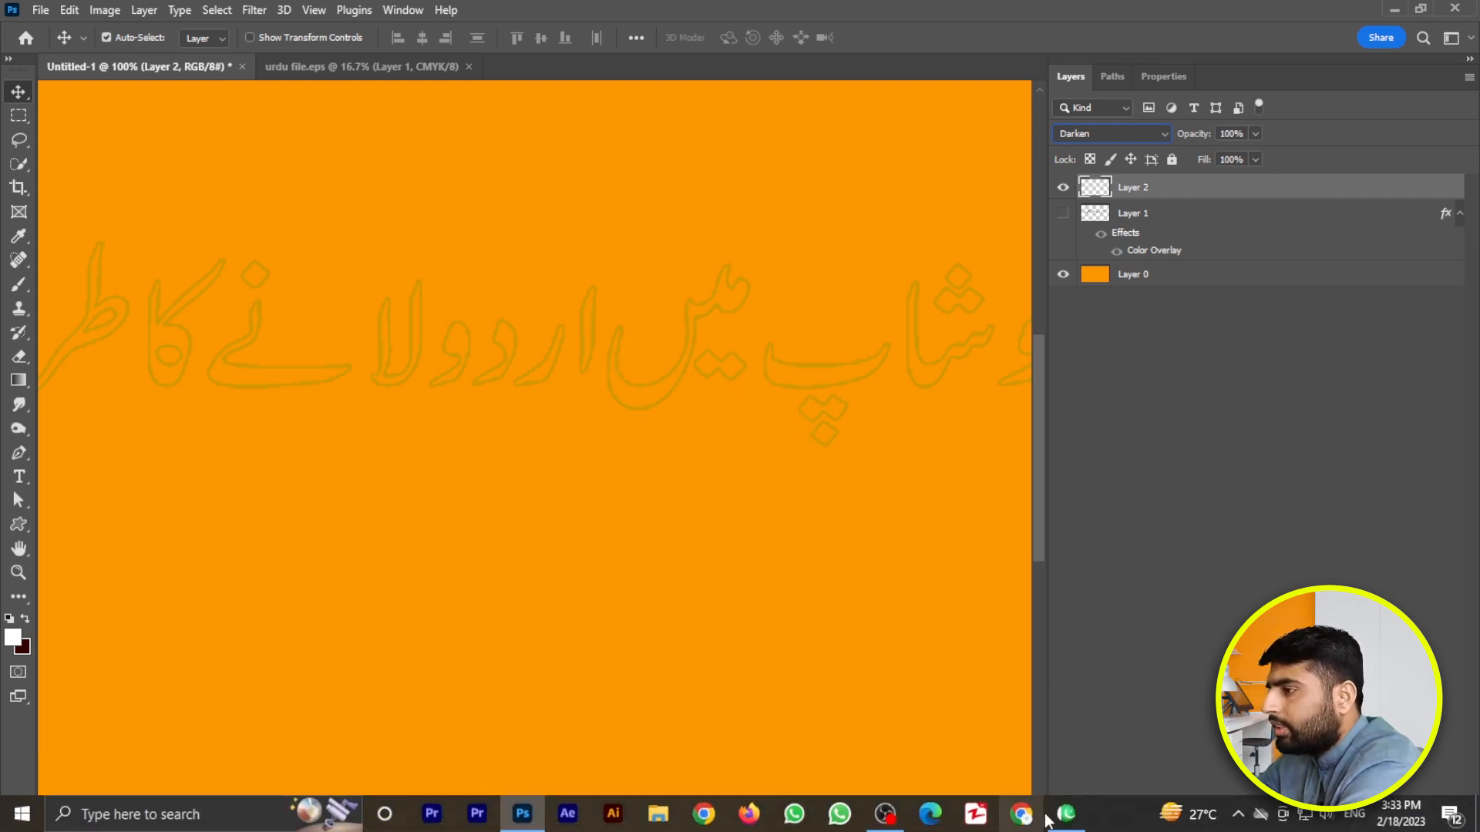
Switch to InPage, review the page export settings and the picture save options, and cancel the export.
click(1066, 823)
click(36, 30)
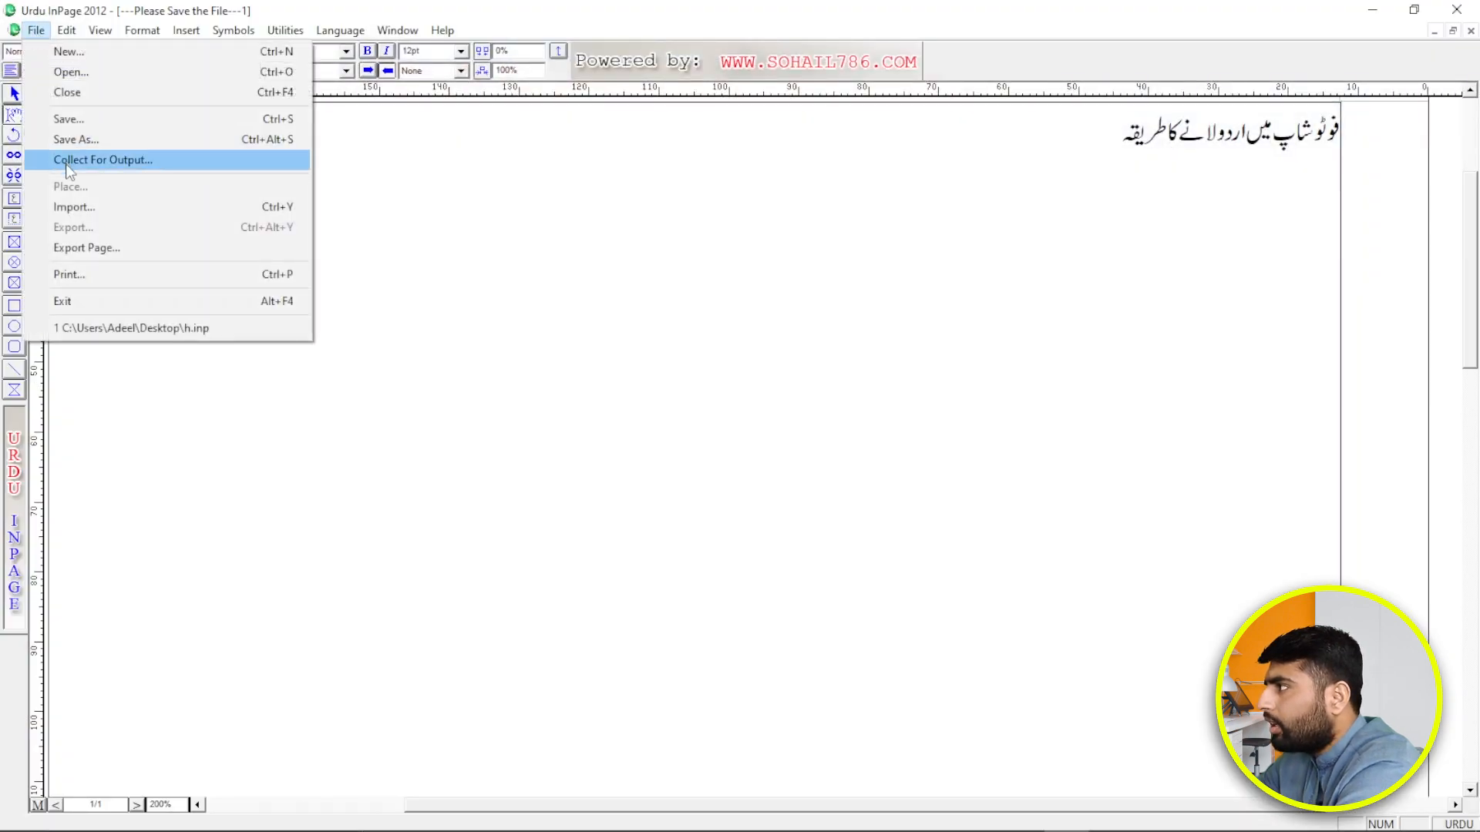
click(156, 248)
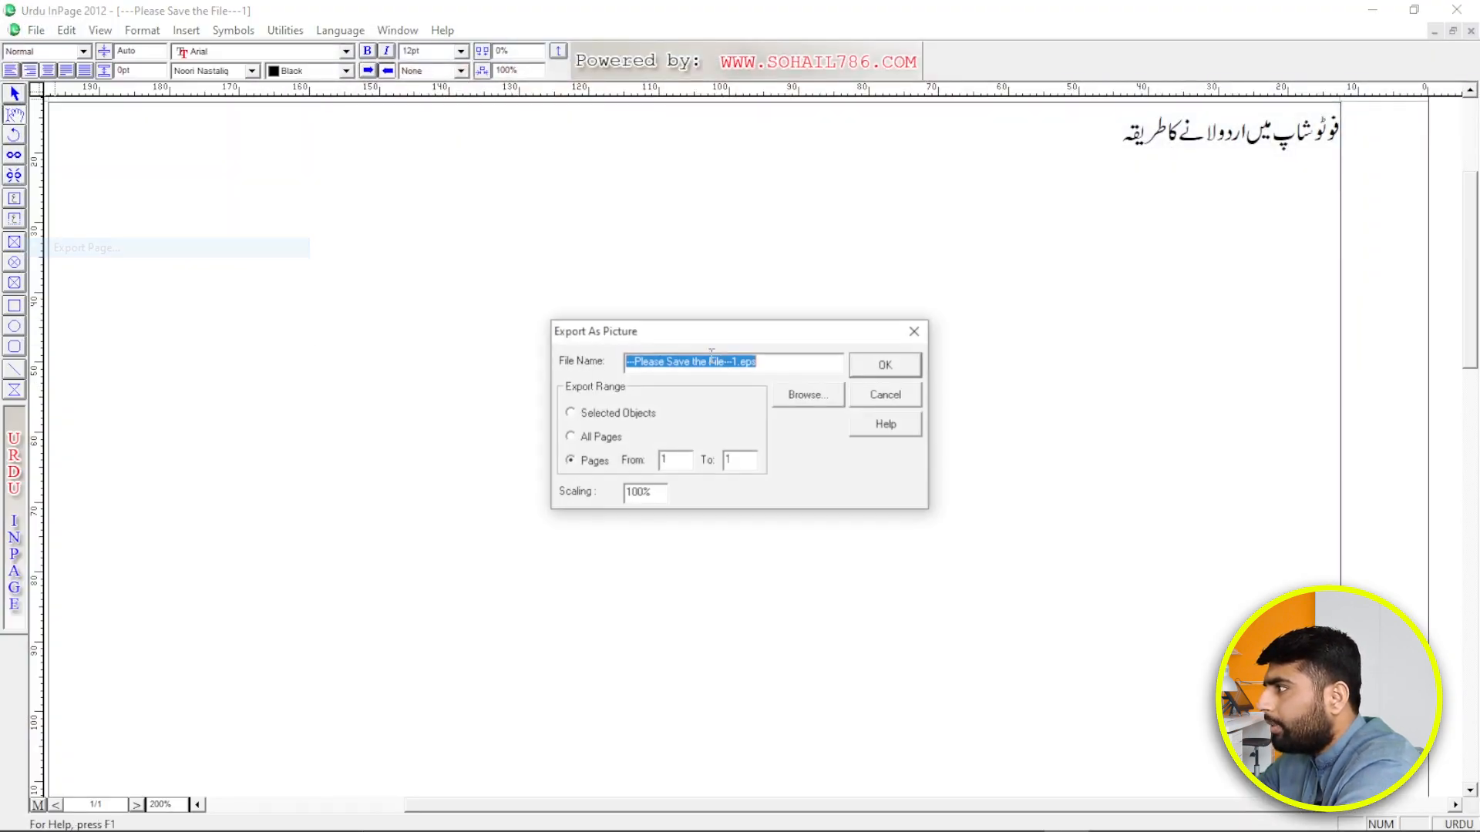
click(811, 399)
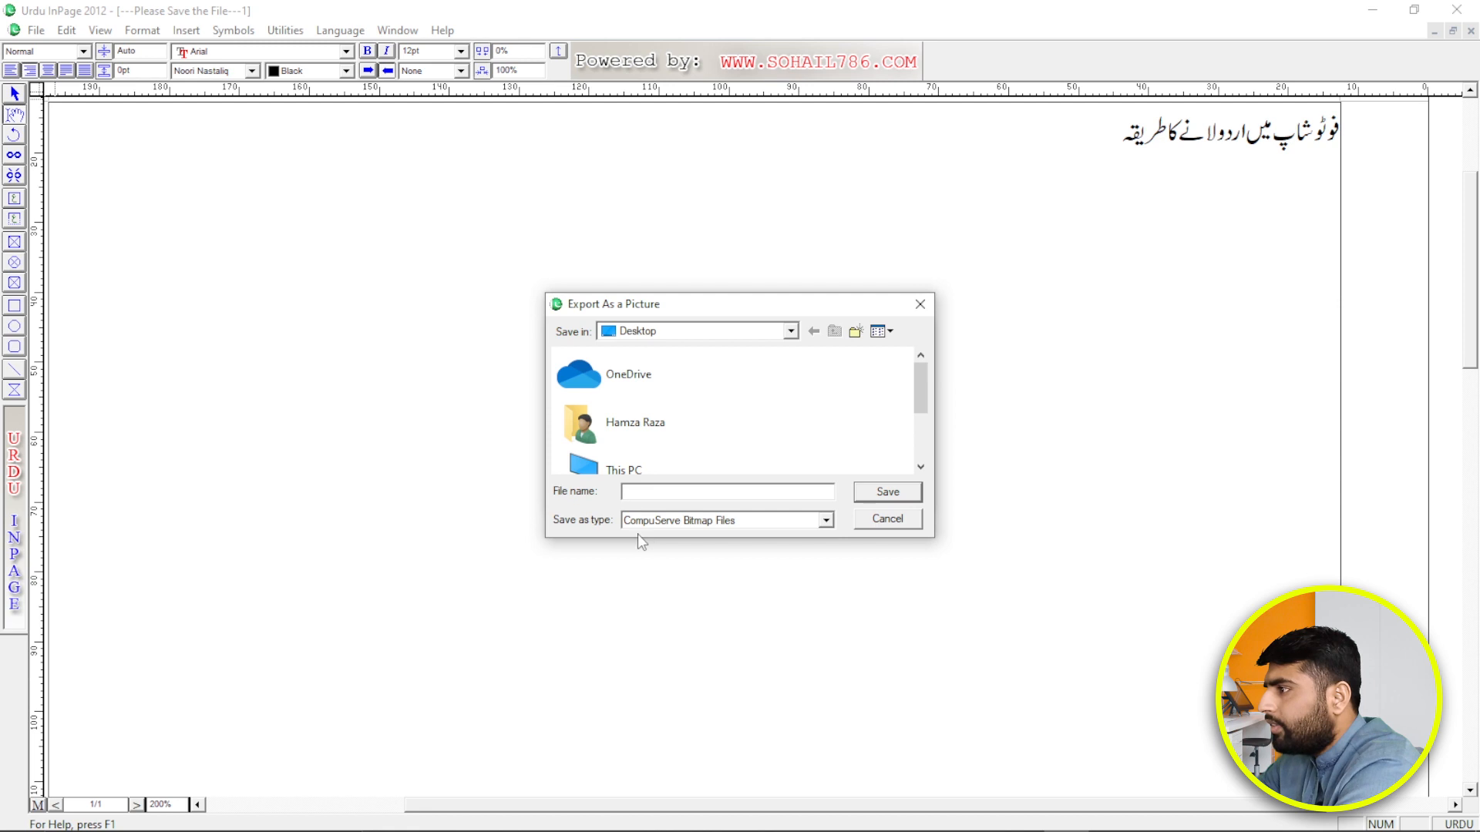
click(865, 526)
click(887, 402)
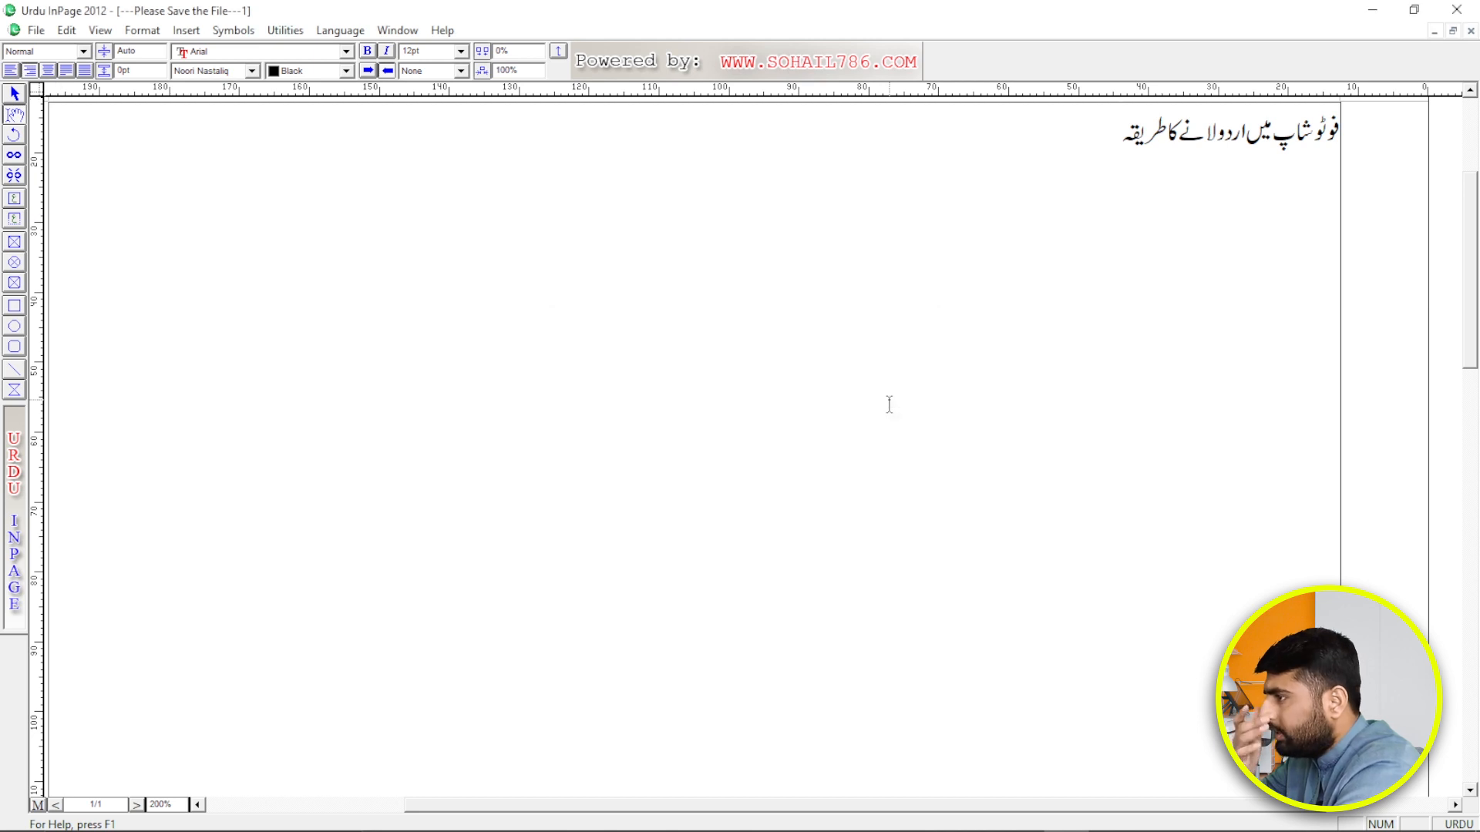
Return to Photoshop and close the urdu file.eps document.
click(1372, 10)
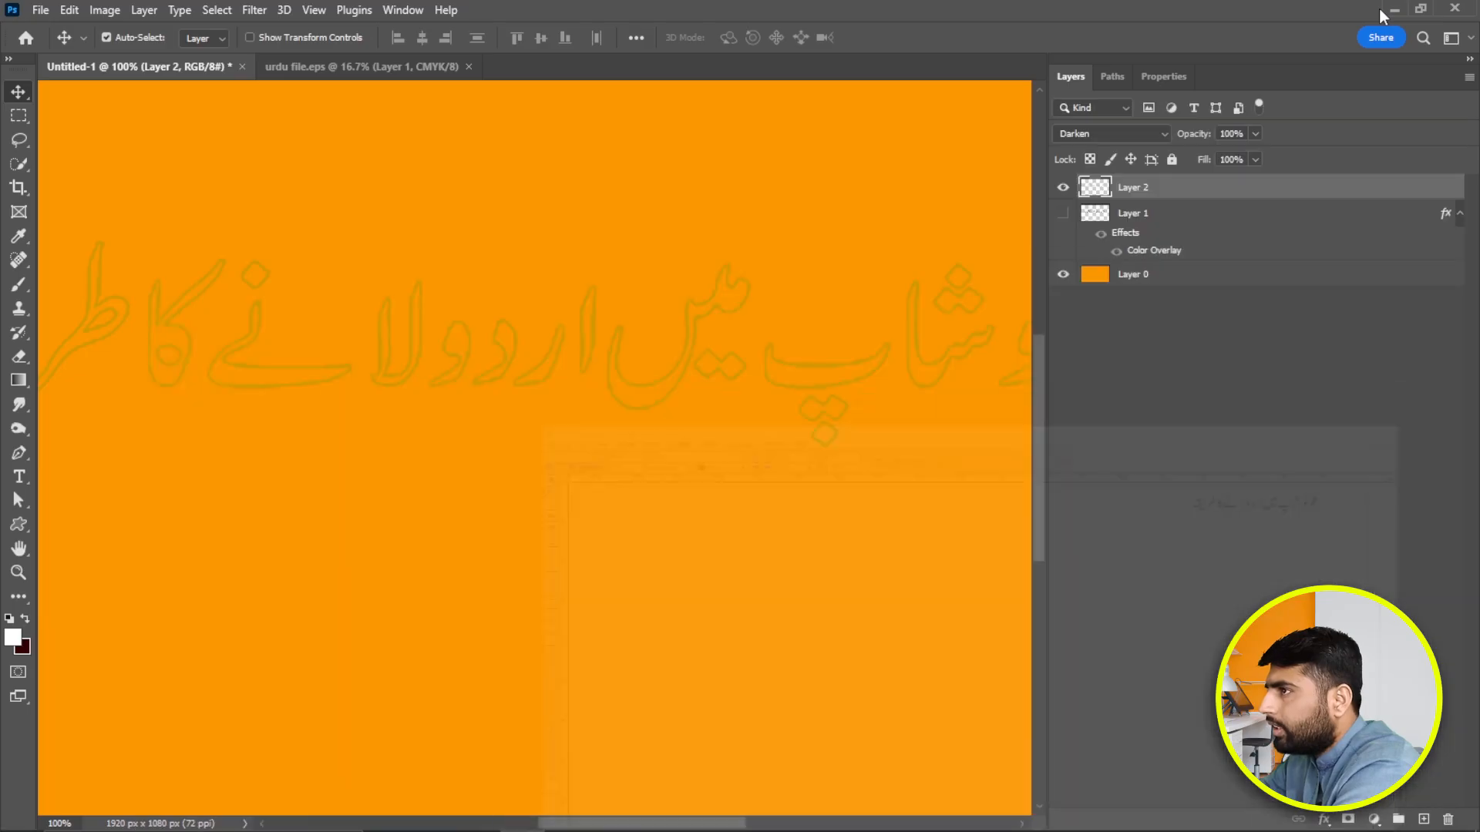
click(468, 67)
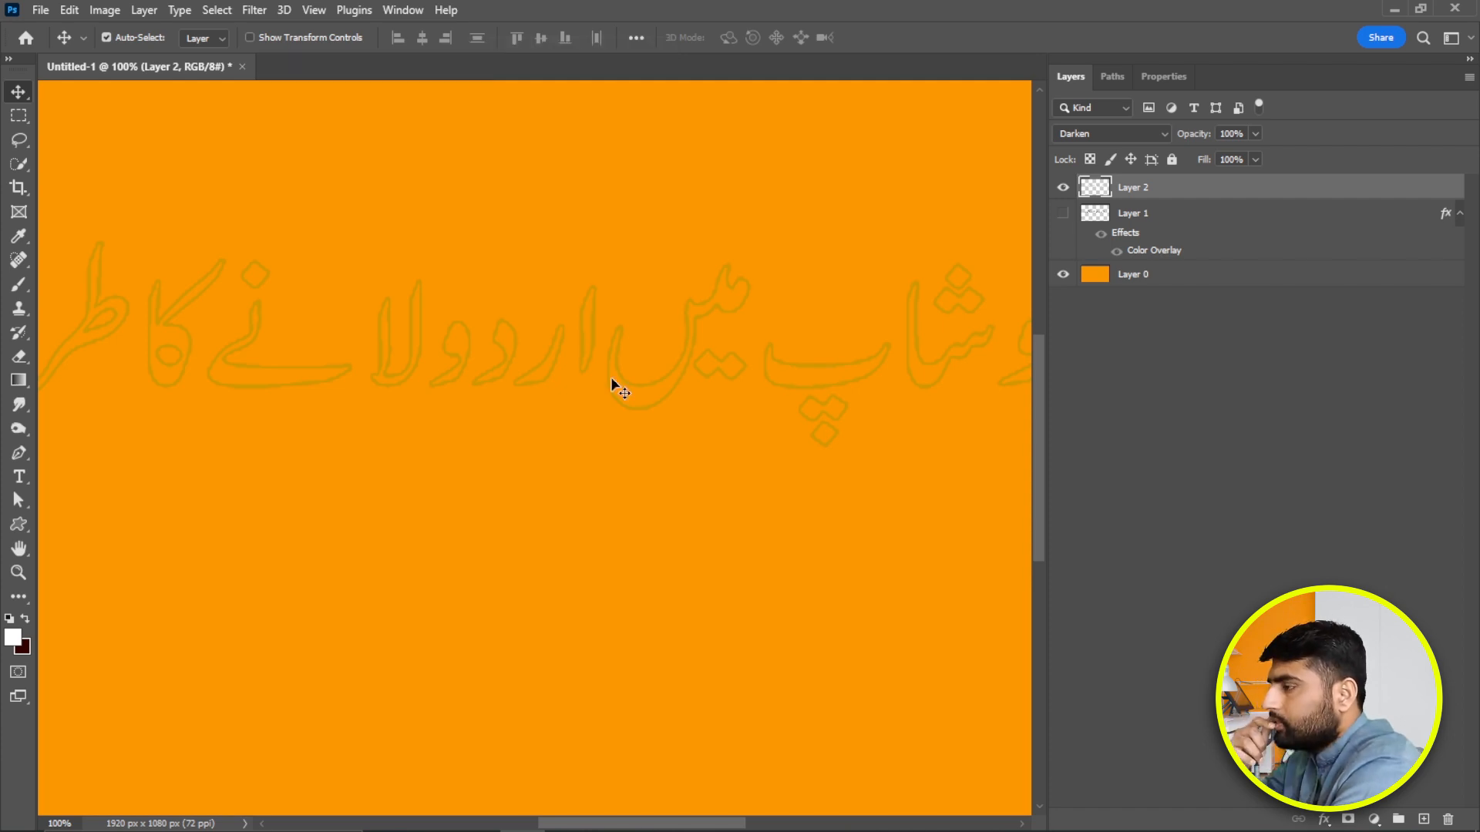